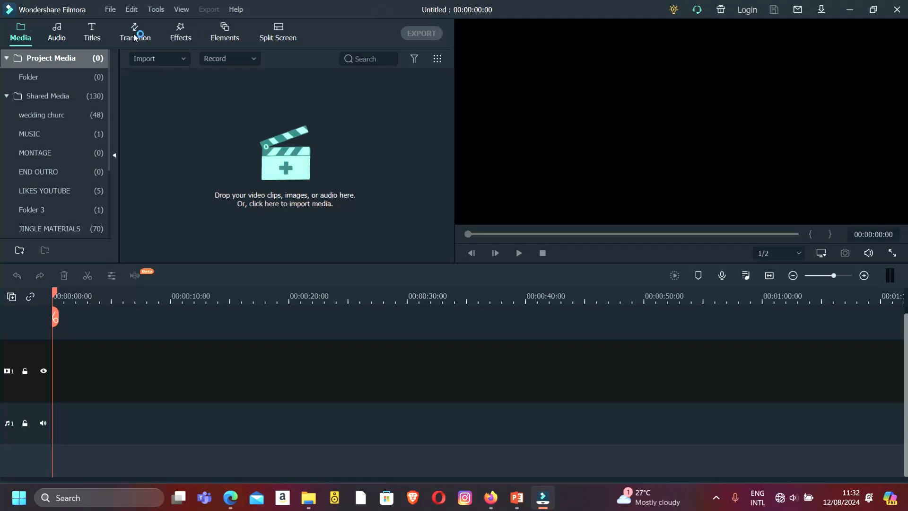
# Look through the title templates and the project commands for creating, opening, importing, downloading and recording
pyautogui.click(95, 35)
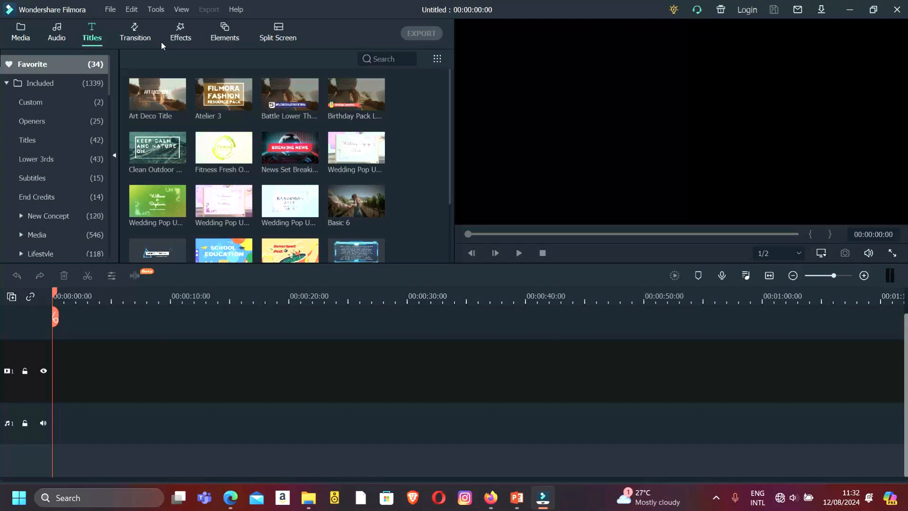
pyautogui.moveTo(201, 108)
pyautogui.click(110, 9)
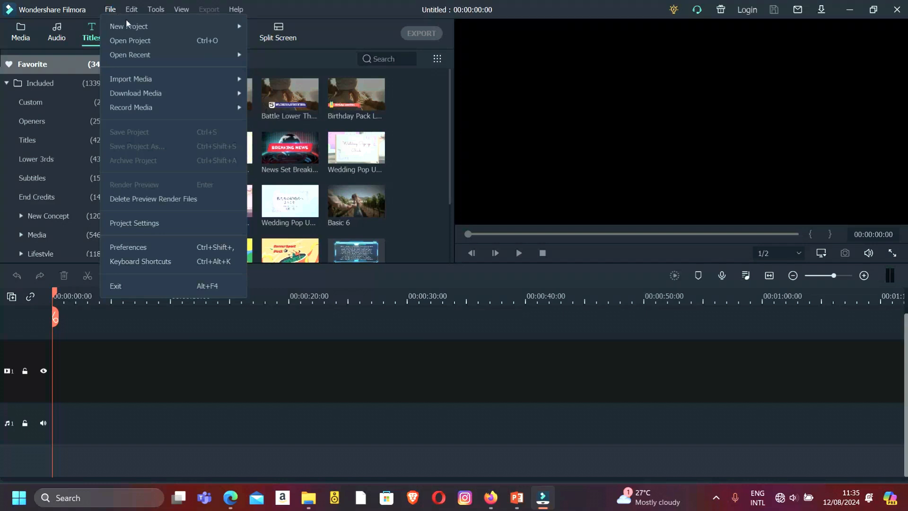
pyautogui.moveTo(132, 28)
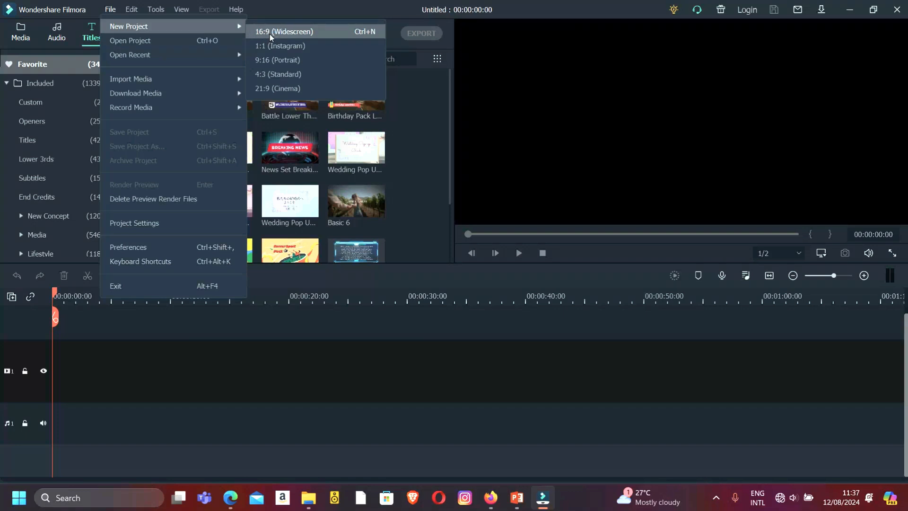
pyautogui.click(146, 41)
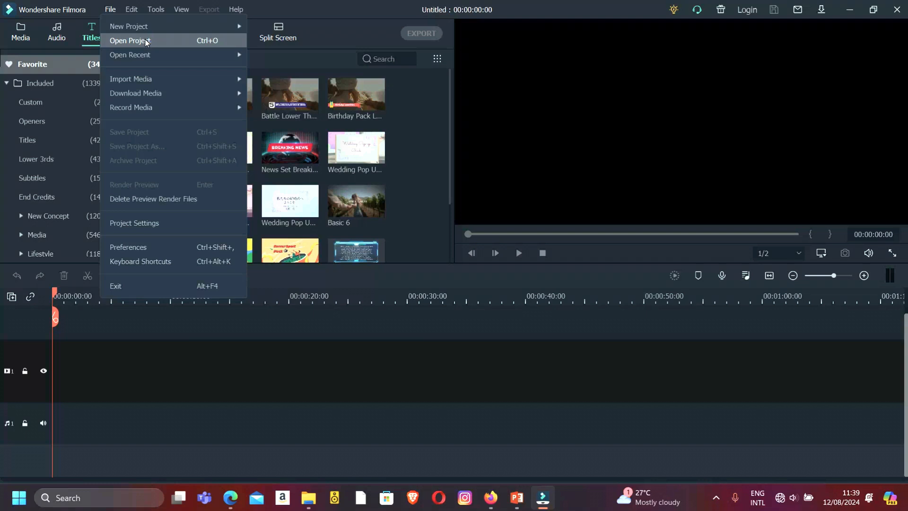
pyautogui.moveTo(158, 61)
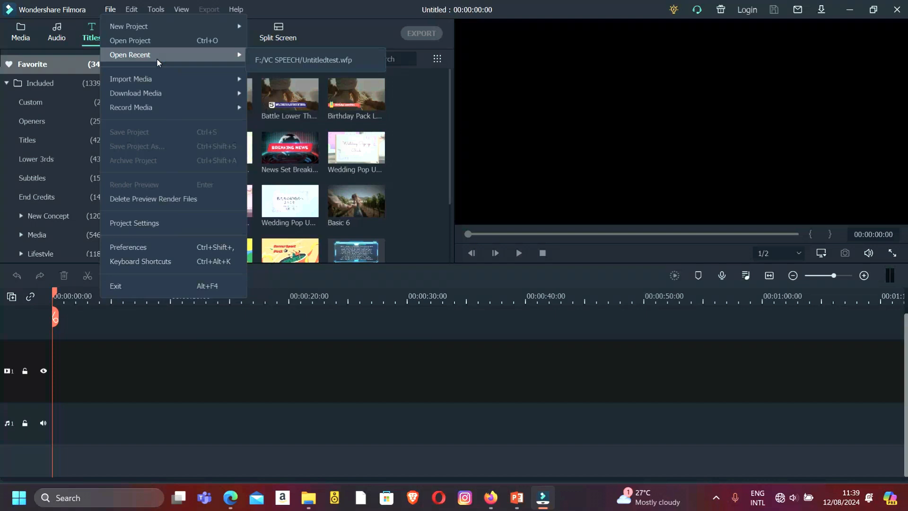
pyautogui.moveTo(161, 82)
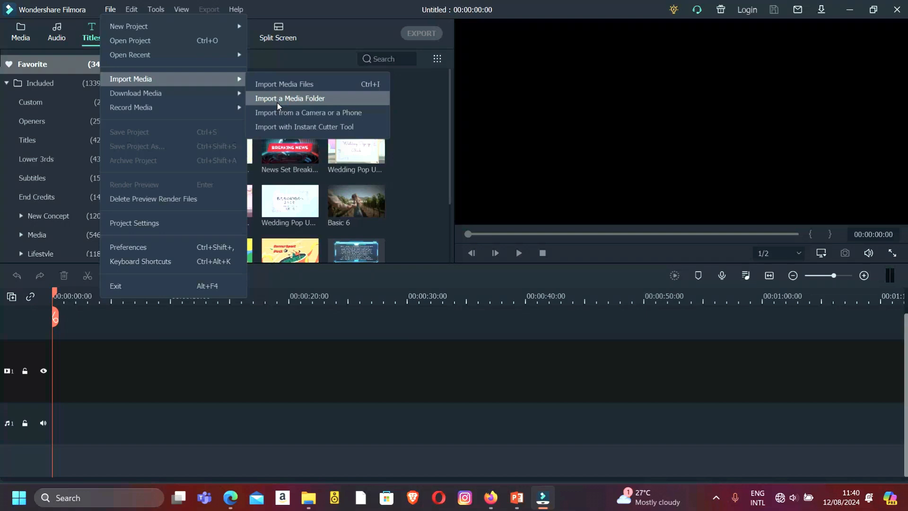
pyautogui.click(336, 130)
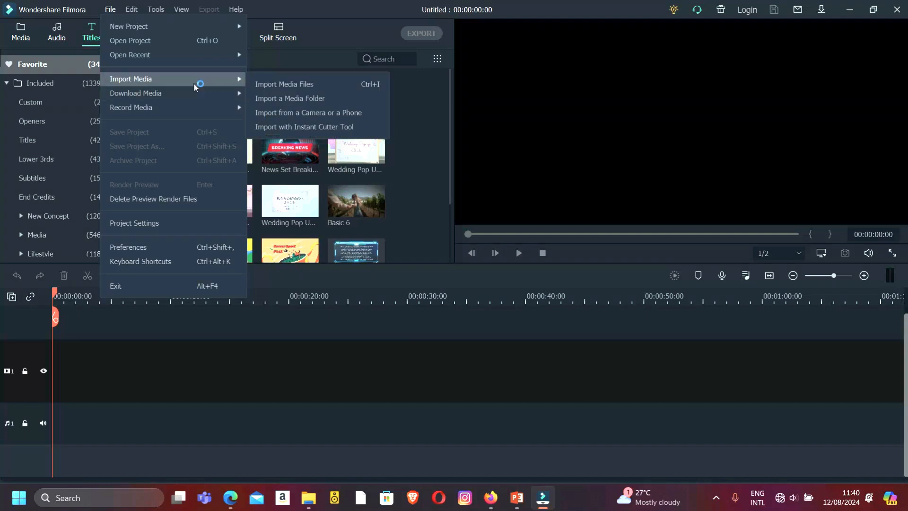
pyautogui.moveTo(182, 92)
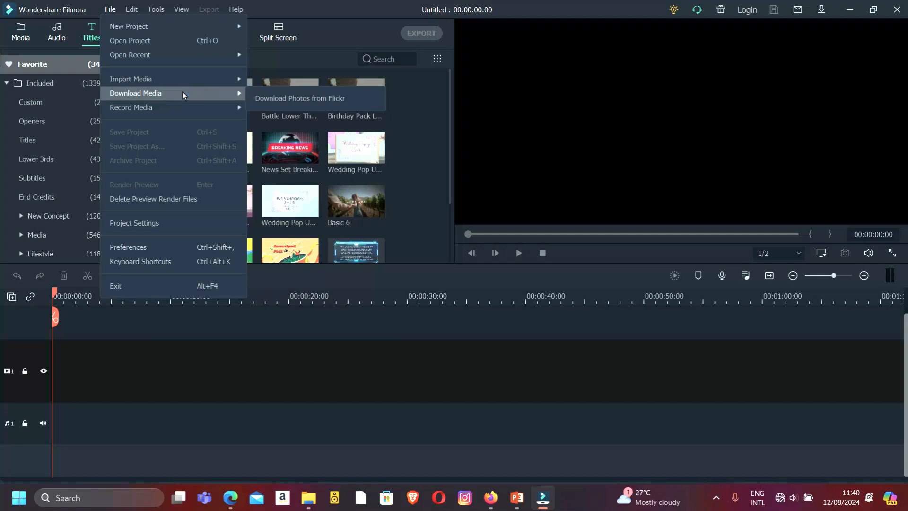
pyautogui.moveTo(186, 107)
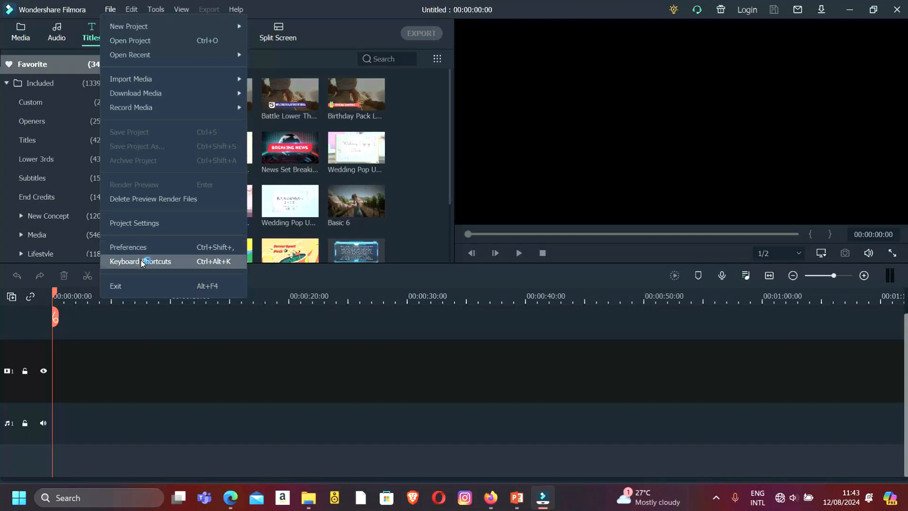
pyautogui.click(291, 13)
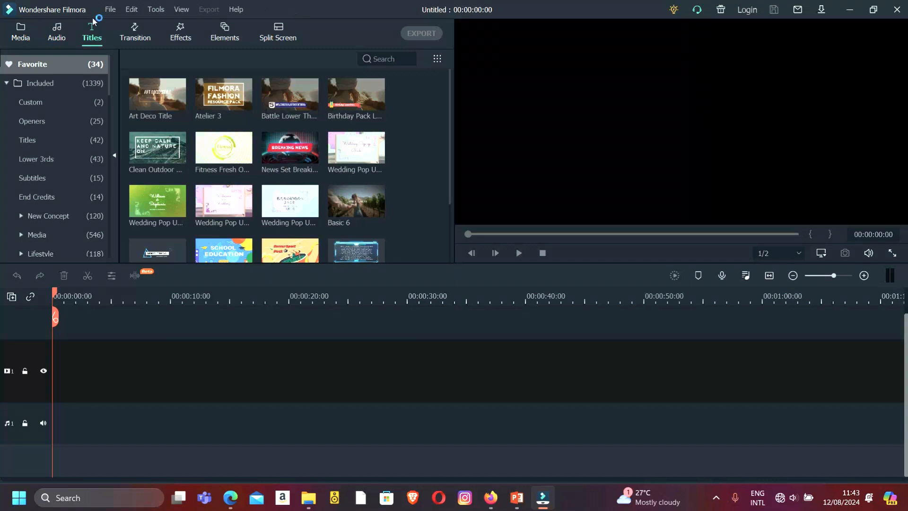
# Look over the commands offered for editing, tools and help
pyautogui.click(131, 10)
pyautogui.click(155, 10)
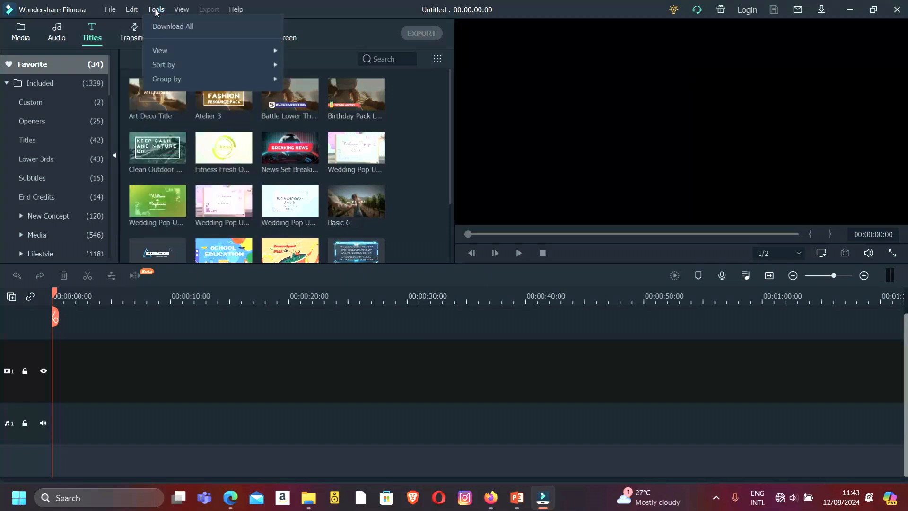
pyautogui.click(236, 9)
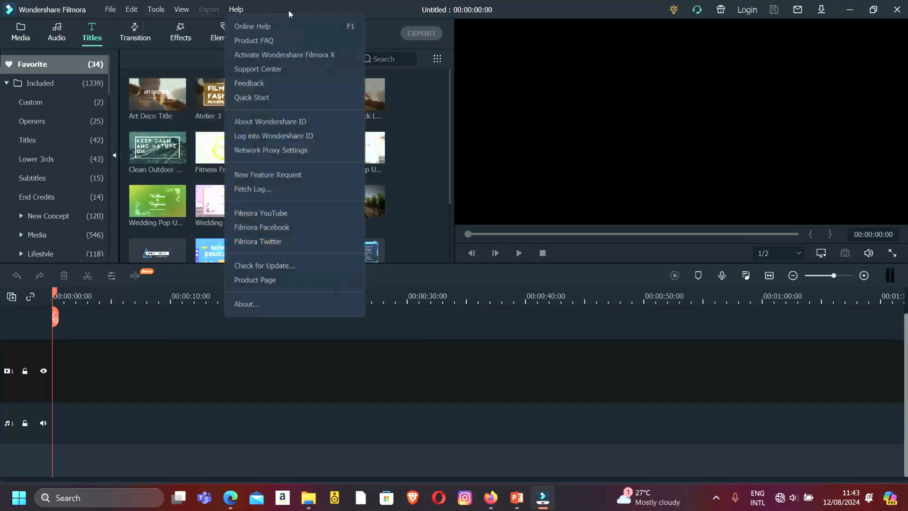
pyautogui.click(284, 10)
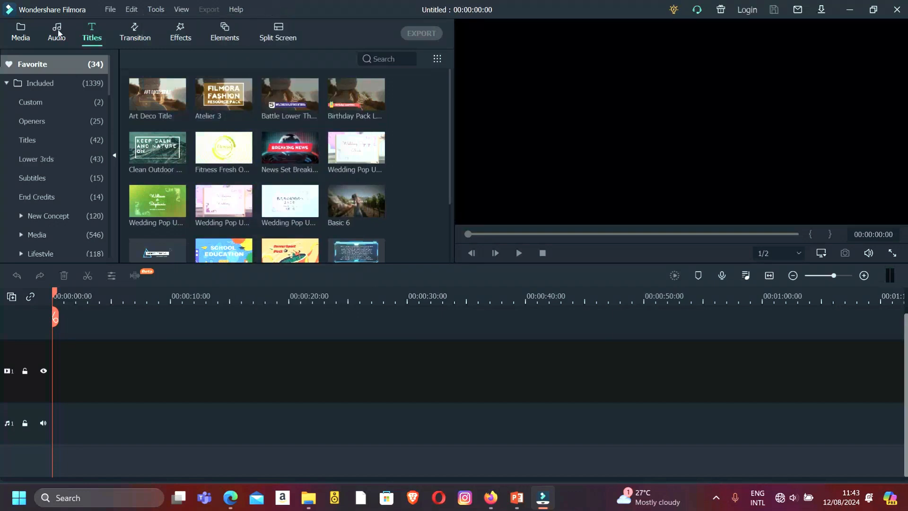
# Browse the Shared Media in the media library and select clip 00007
pyautogui.click(22, 36)
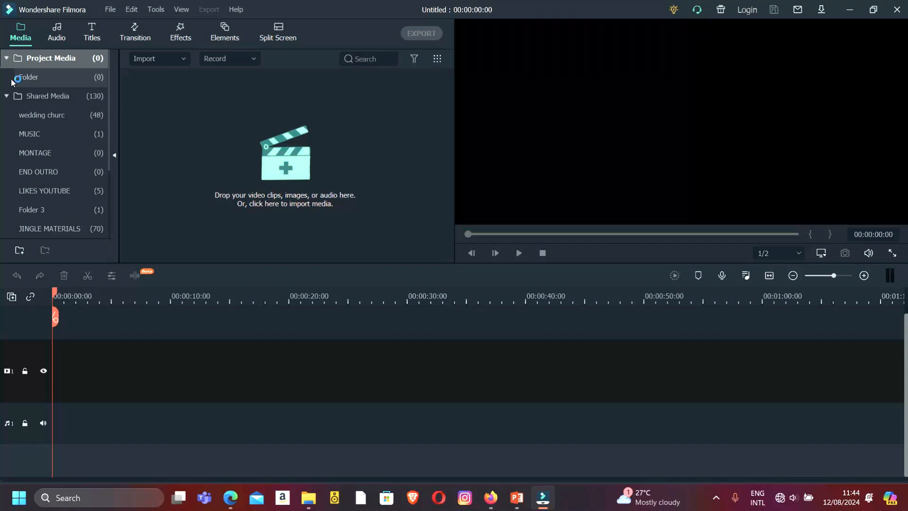
pyautogui.click(41, 96)
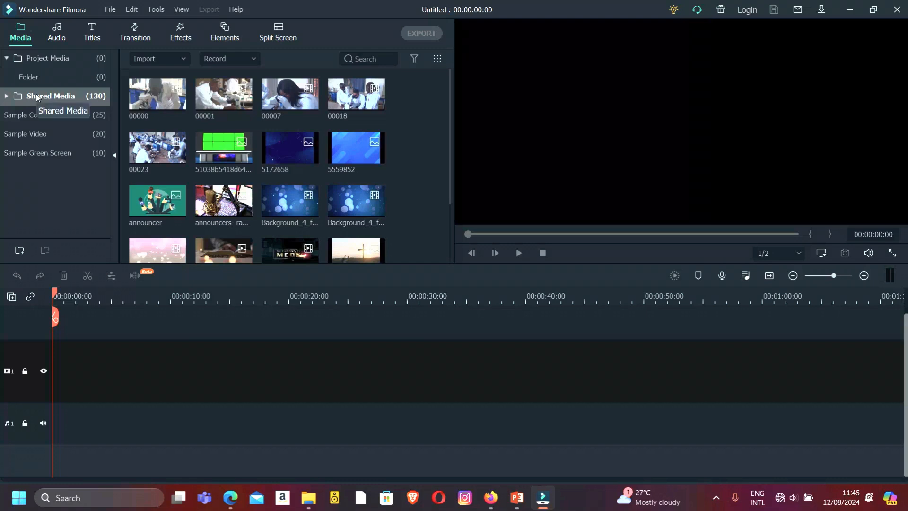
pyautogui.click(19, 251)
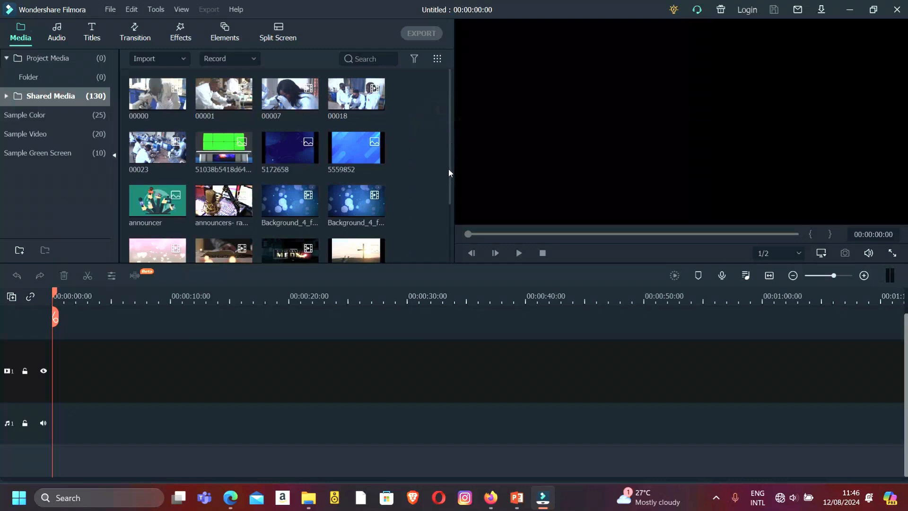
pyautogui.moveTo(450, 169); pyautogui.dragTo(430, 146)
pyautogui.click(292, 98)
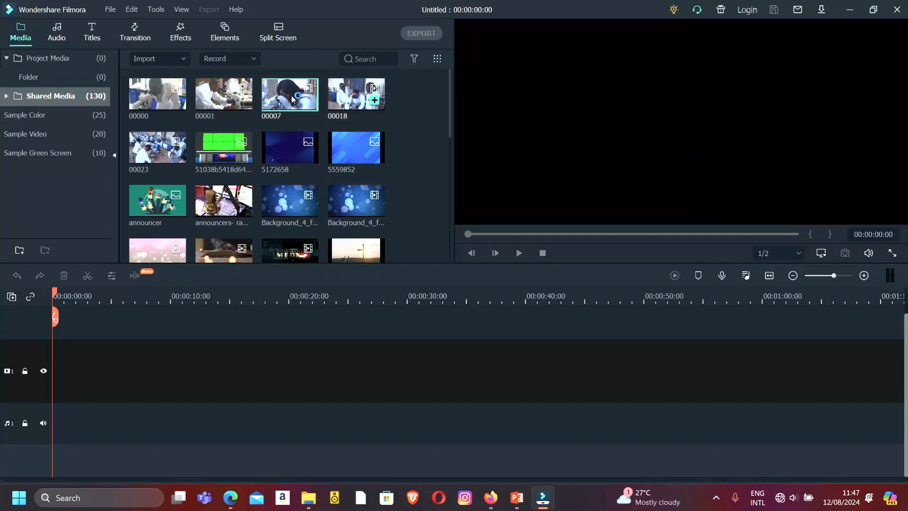
pyautogui.moveTo(303, 99)
# View the Sample Color and Sample Video collections and select the Travel 05 clip
pyautogui.click(30, 118)
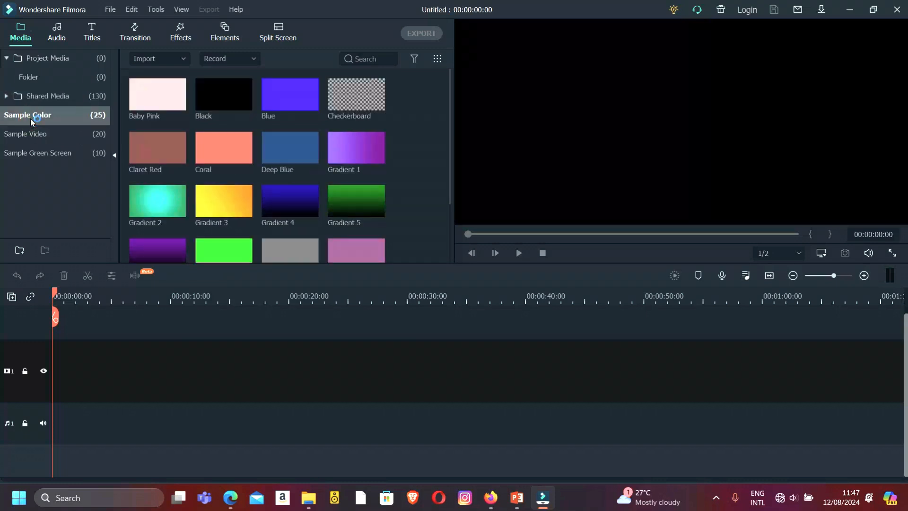
pyautogui.click(38, 137)
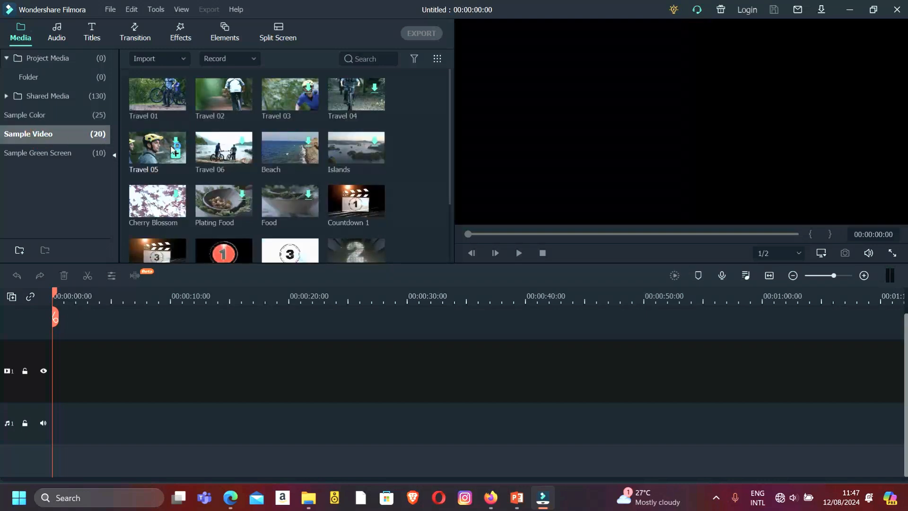
pyautogui.click(161, 145)
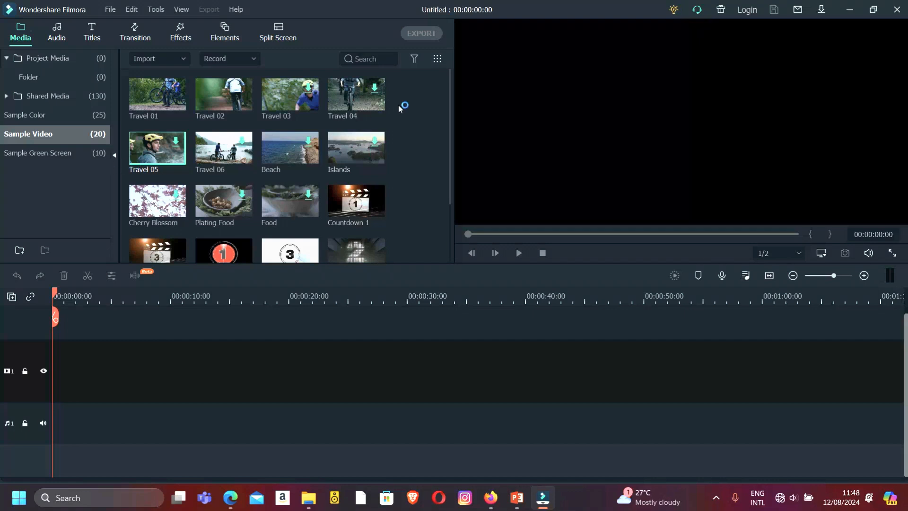
# Preview the Opening and Explosion02 clips from the Sample Green Screen collection
pyautogui.click(71, 153)
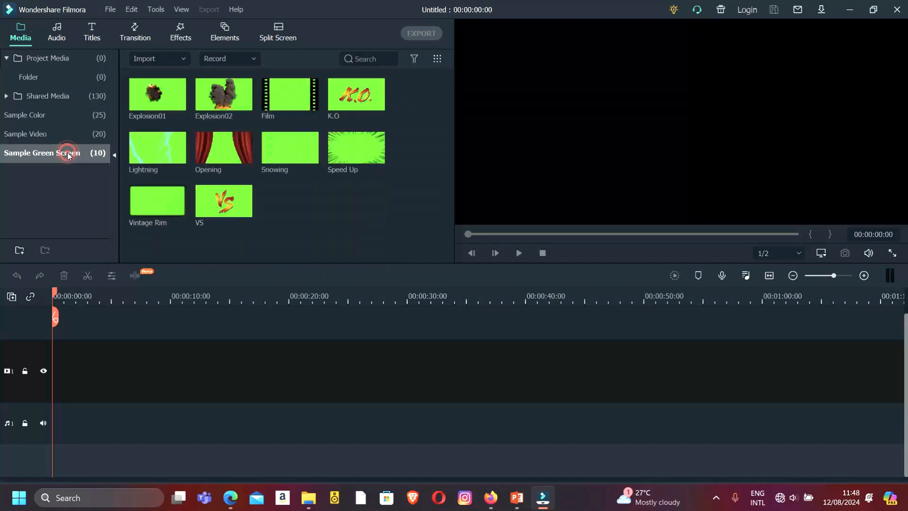
pyautogui.click(225, 145)
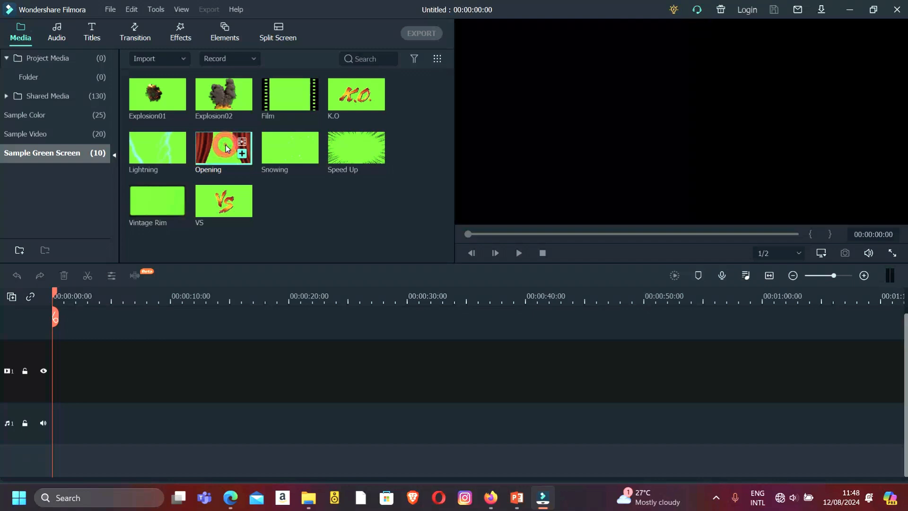
pyautogui.doubleClick(226, 145)
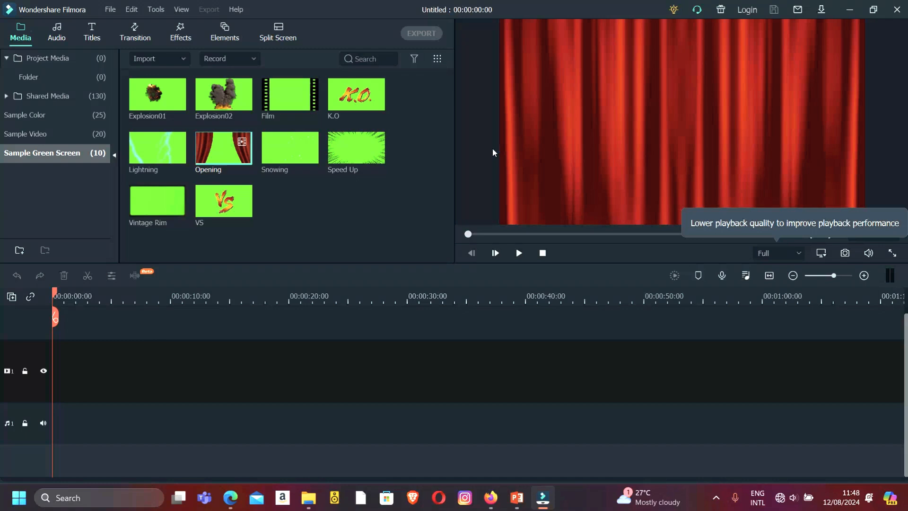
pyautogui.click(221, 101)
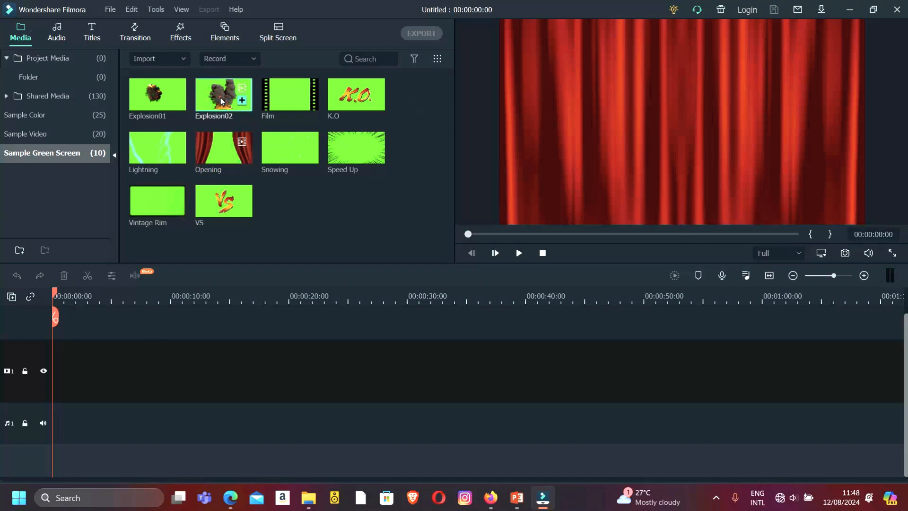
pyautogui.doubleClick(221, 99)
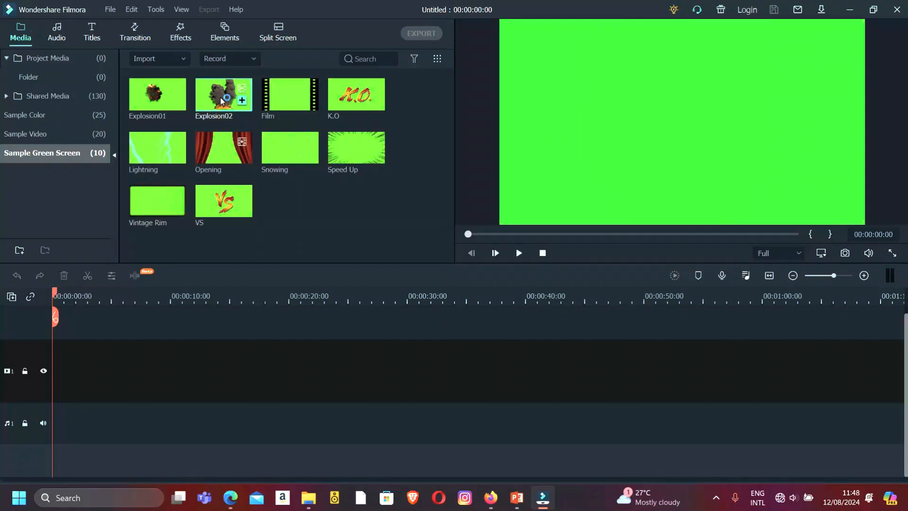
# View the audio library, preview the Fitness Fresh title, add it to the start of video track 1 and play it
pyautogui.click(57, 37)
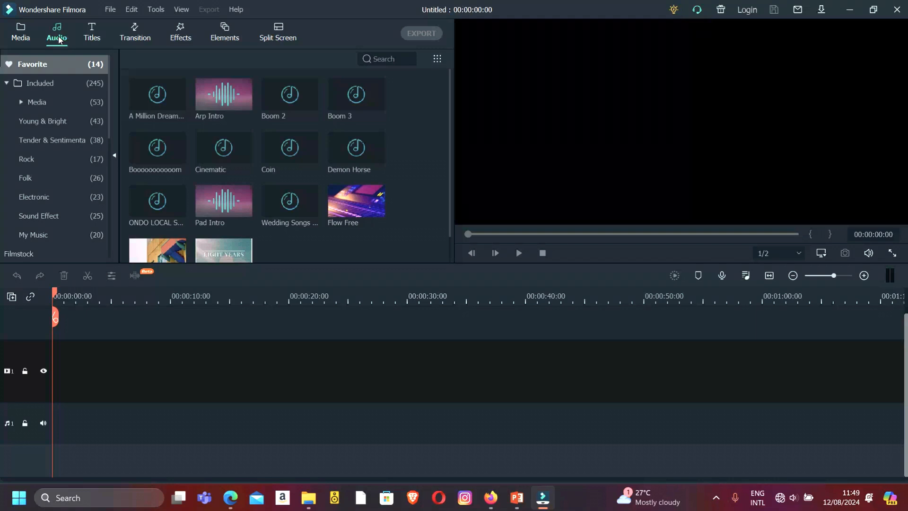
pyautogui.click(96, 42)
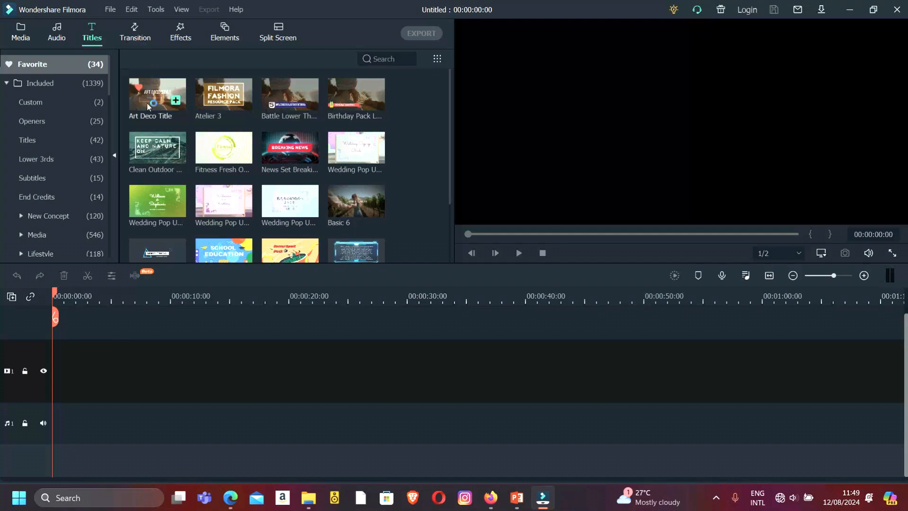
pyautogui.moveTo(217, 152)
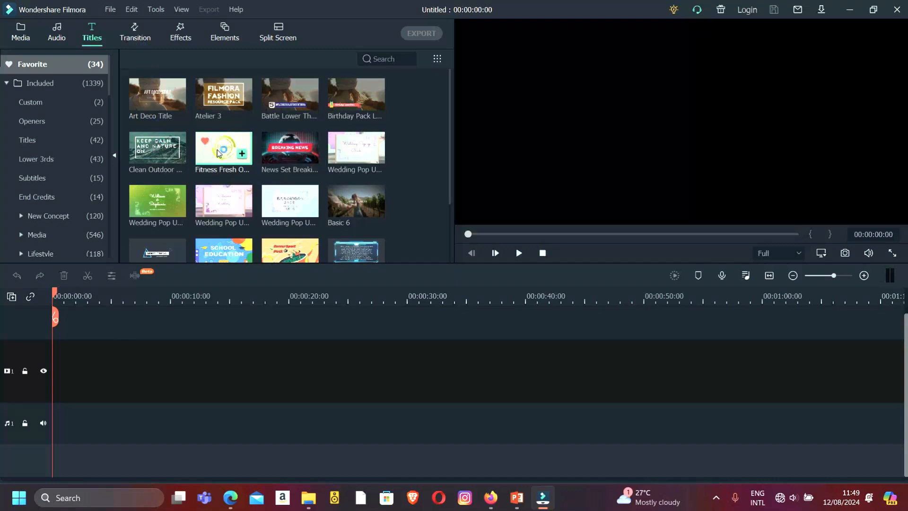
pyautogui.click(218, 151)
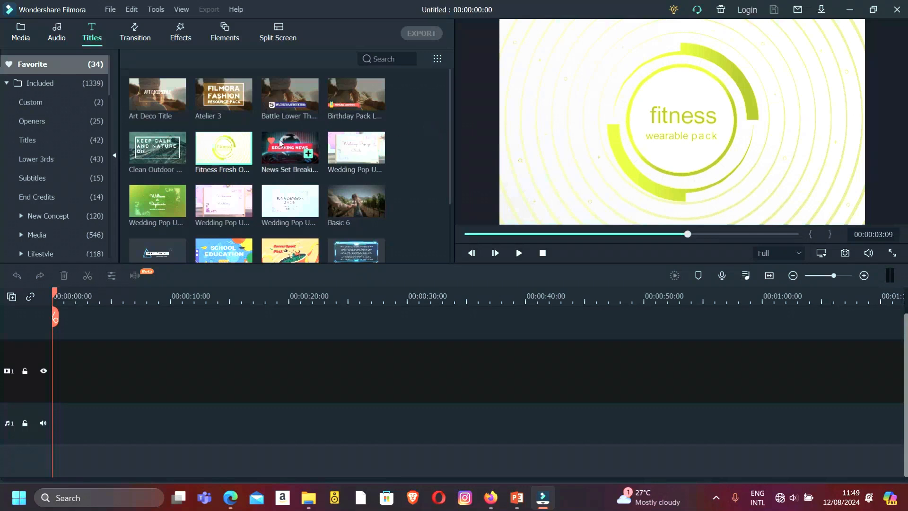
pyautogui.moveTo(222, 151); pyautogui.dragTo(44, 369)
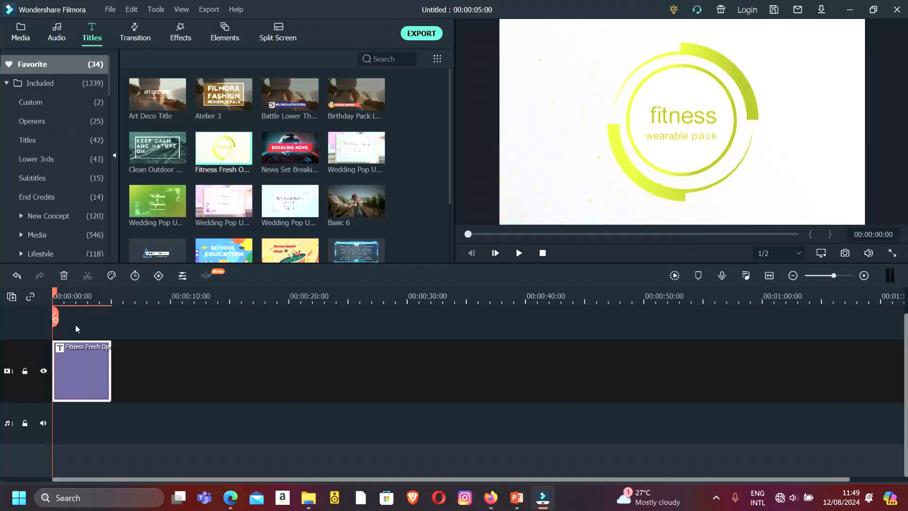
pyautogui.press('space')
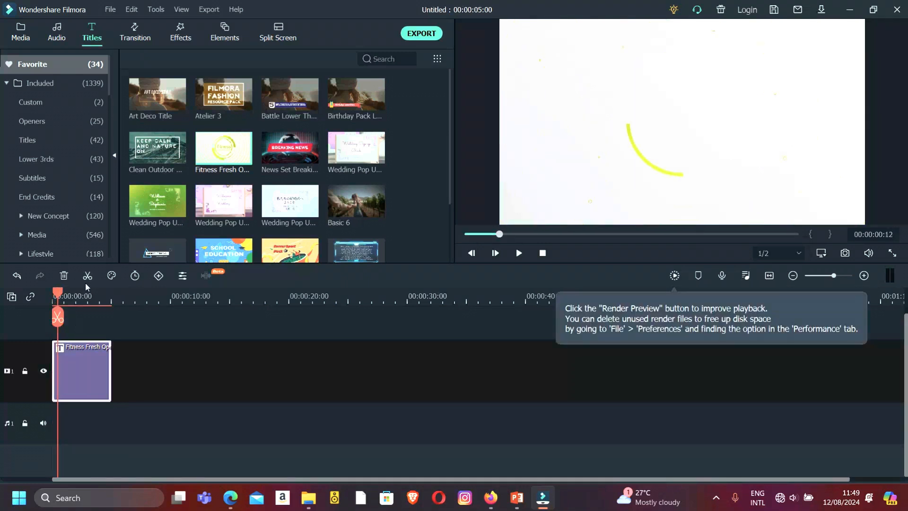
# Preview the Linear Wipe transition from the Slideshow category
pyautogui.click(136, 34)
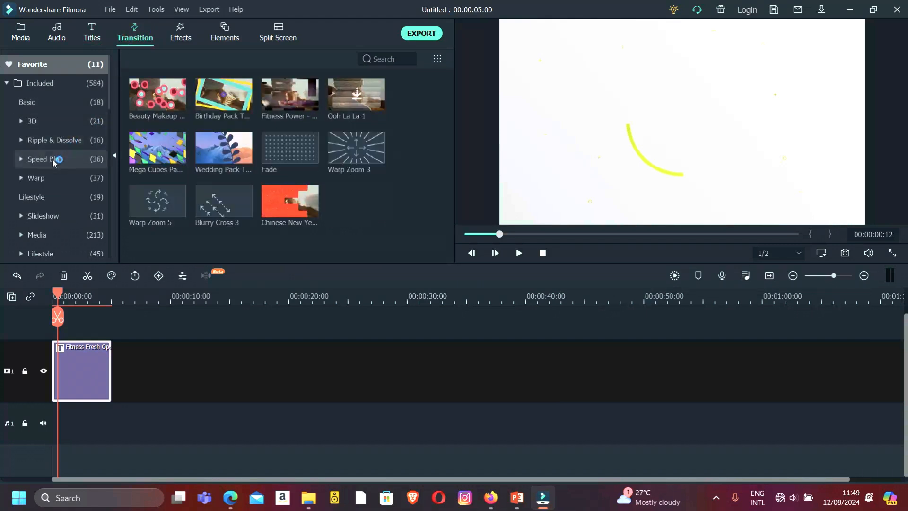
pyautogui.click(21, 217)
pyautogui.click(160, 156)
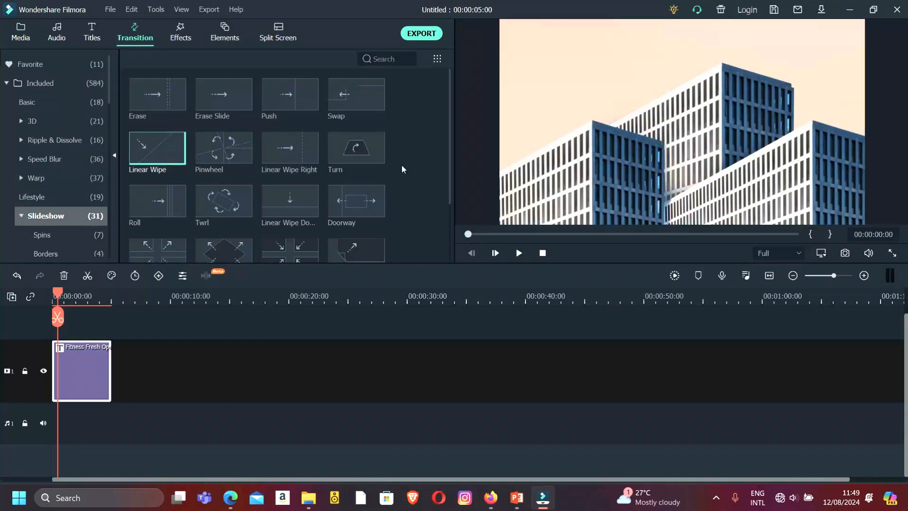
pyautogui.click(519, 253)
# Preview the Light Leak 8 effect among the favorite effects
pyautogui.click(180, 37)
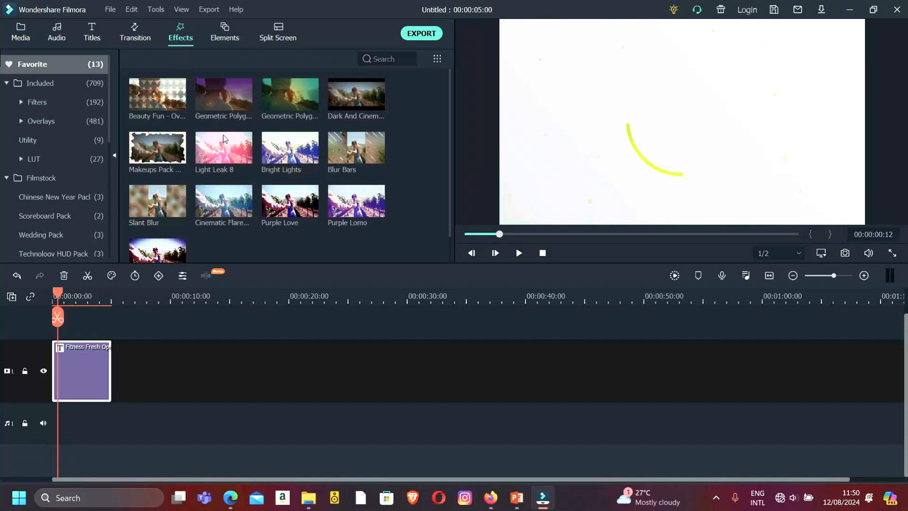
pyautogui.click(228, 148)
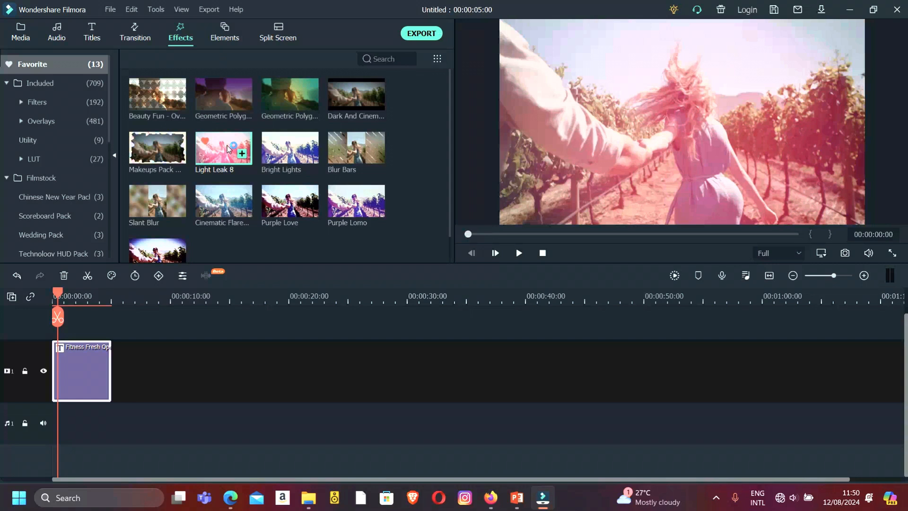
# Preview the Bright Lights, green Geometric Polygon and Dark And Cinematic effects among the favorite effects
pyautogui.click(305, 148)
pyautogui.click(296, 99)
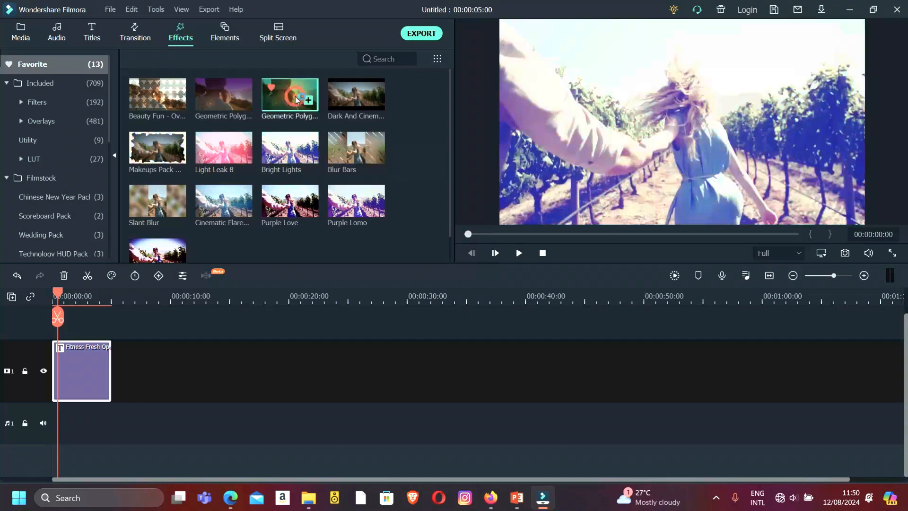
pyautogui.click(349, 103)
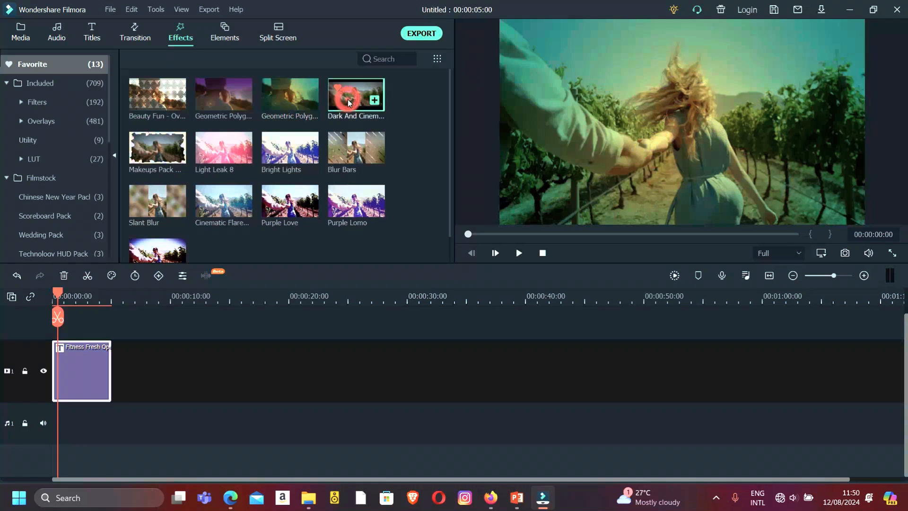
# Play the favorite Element Love 3 element and preview the first item of the second row in the Shapes category
pyautogui.click(226, 39)
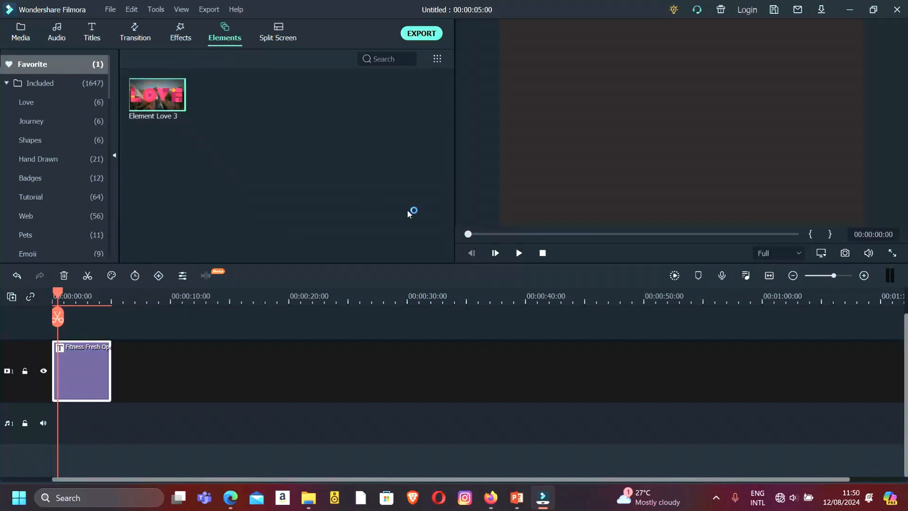
pyautogui.click(520, 254)
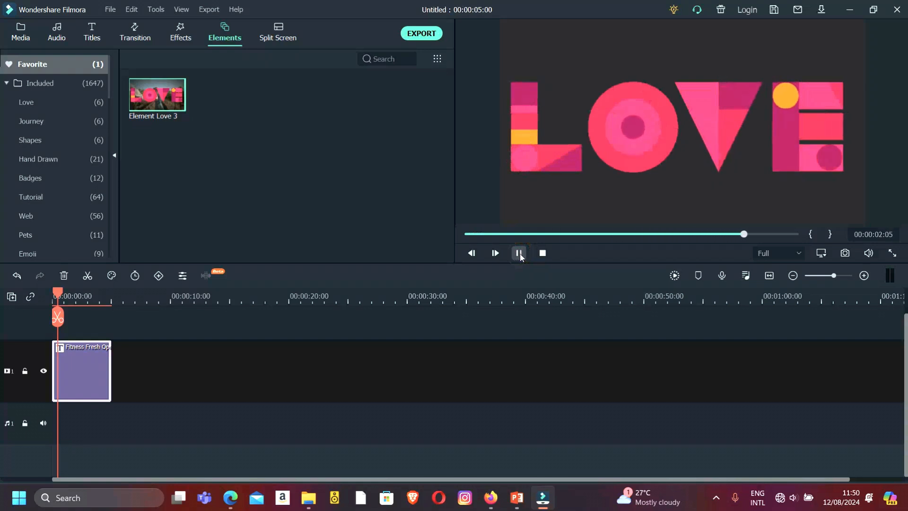
pyautogui.click(41, 139)
pyautogui.click(158, 148)
# Add the thick white arrow from the Tutorial elements to video track 2 above the title and play its preview
pyautogui.click(42, 197)
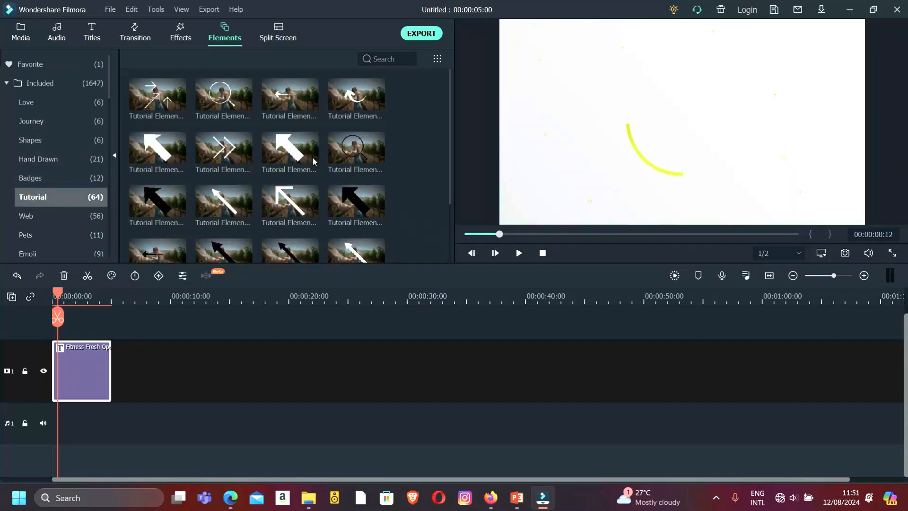
pyautogui.click(308, 153)
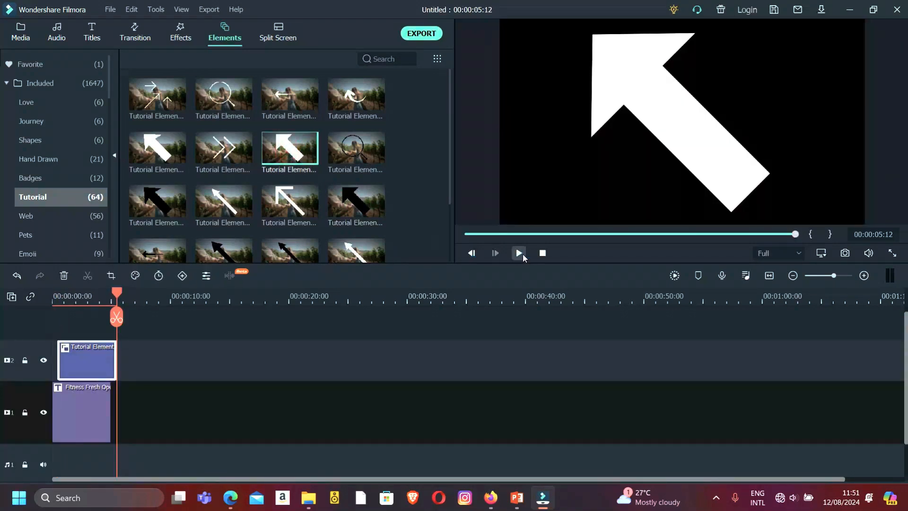
pyautogui.click(520, 253)
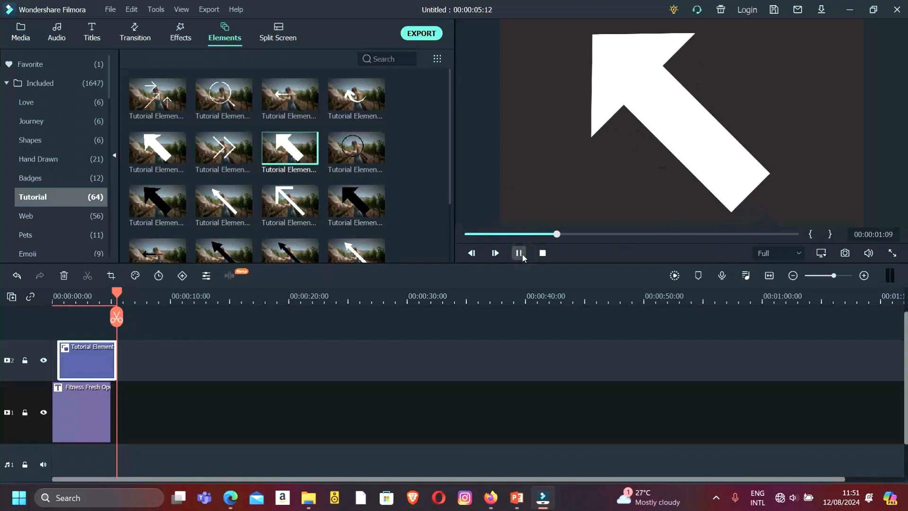
# Preview the double-chevron and magnifying-glass elements from the Tutorial category and open the split-screen library
pyautogui.click(230, 157)
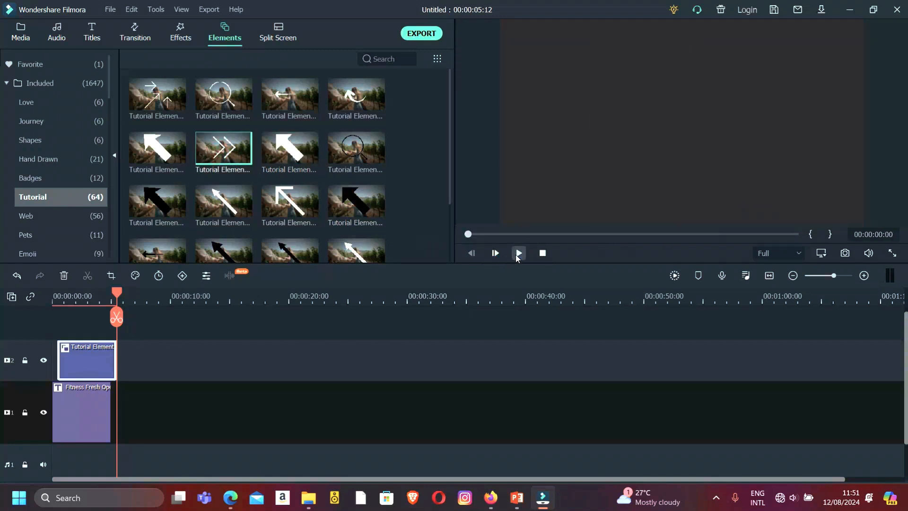
pyautogui.click(519, 253)
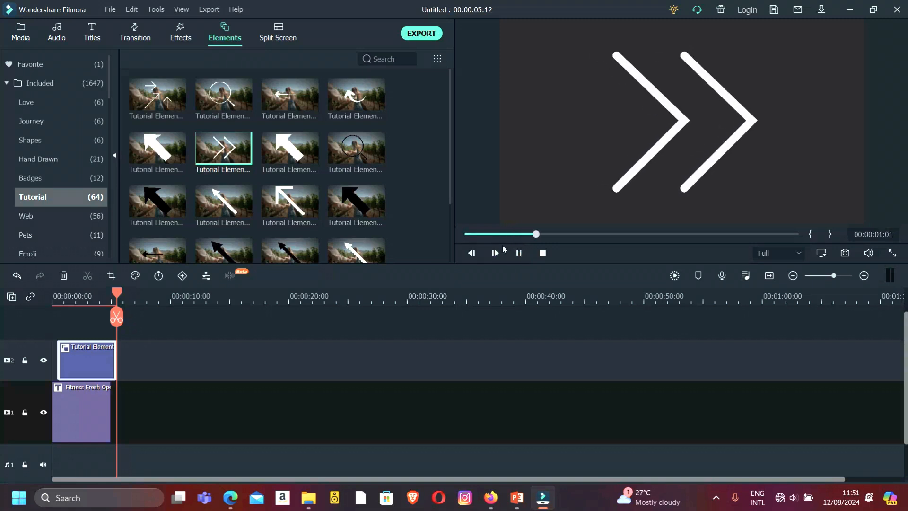
pyautogui.click(221, 93)
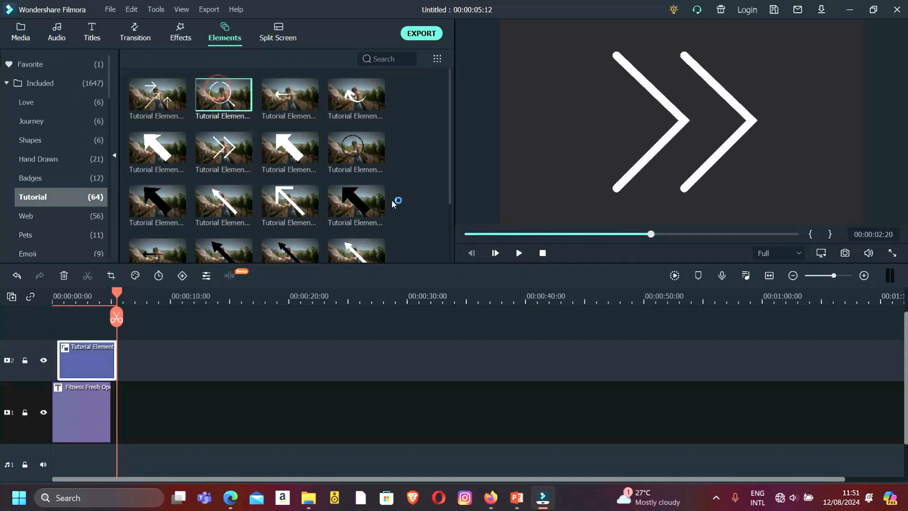
pyautogui.click(518, 254)
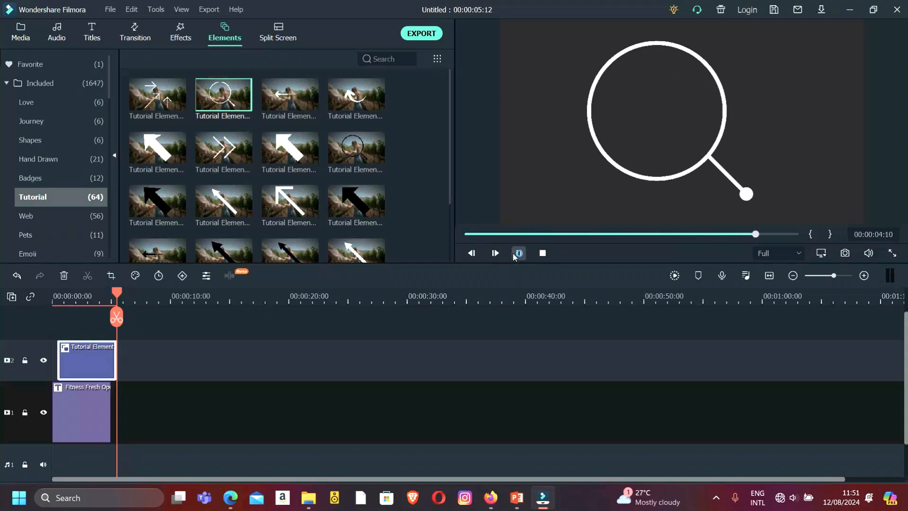
pyautogui.click(287, 33)
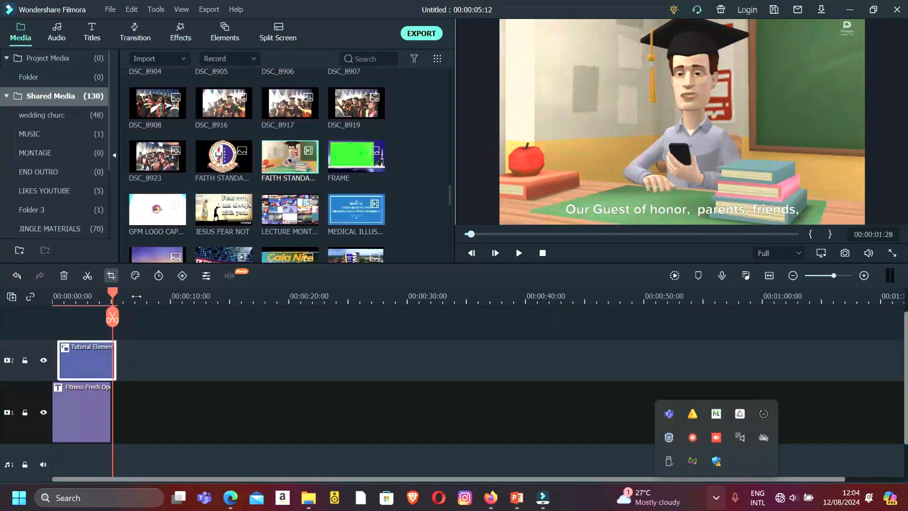
# Play the graduation-themed FAITH STANDA... video and the LECTURE MONT... video from the Shared Media
pyautogui.click(150, 301)
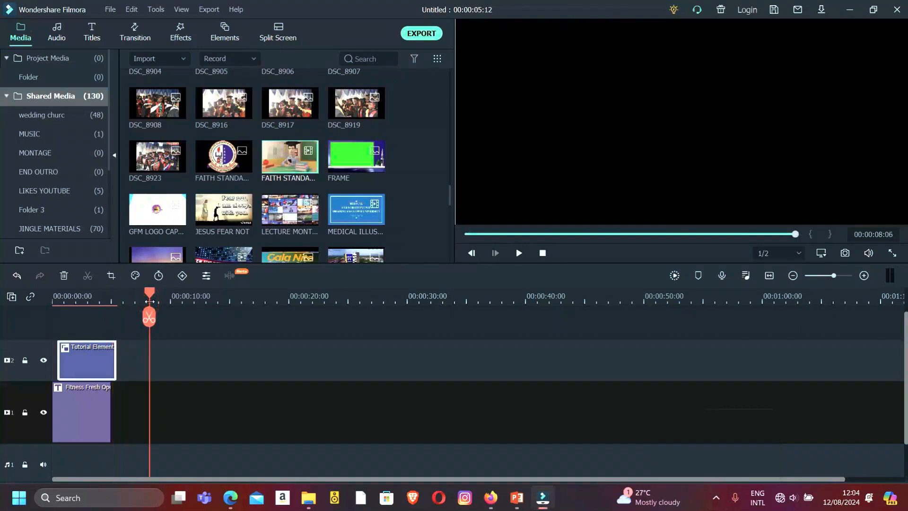
pyautogui.doubleClick(279, 159)
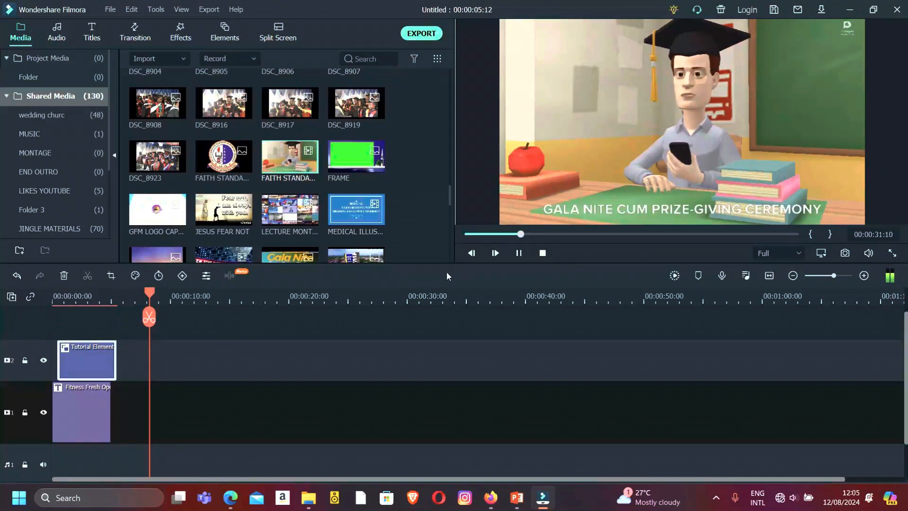
pyautogui.doubleClick(295, 210)
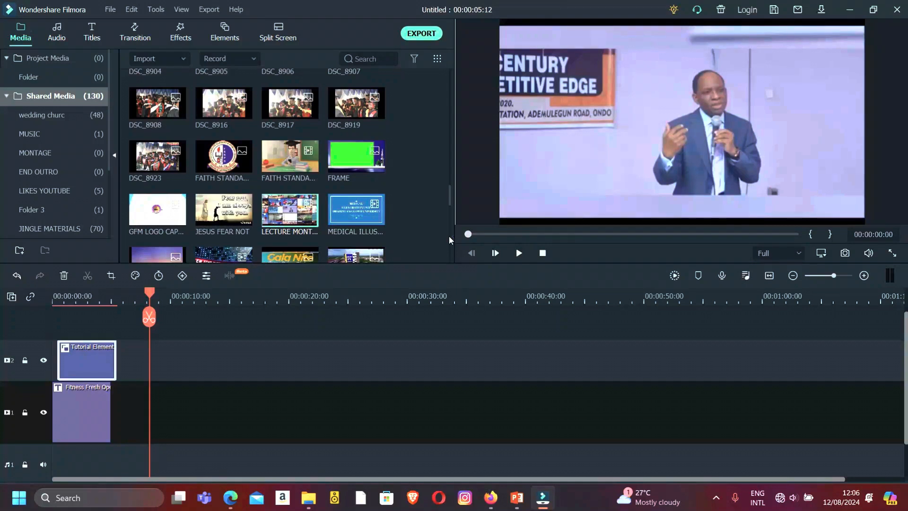
# Switch to the PowerPoint slide show and go back to slide 3, which lists the Import and Select stages
pyautogui.click(516, 498)
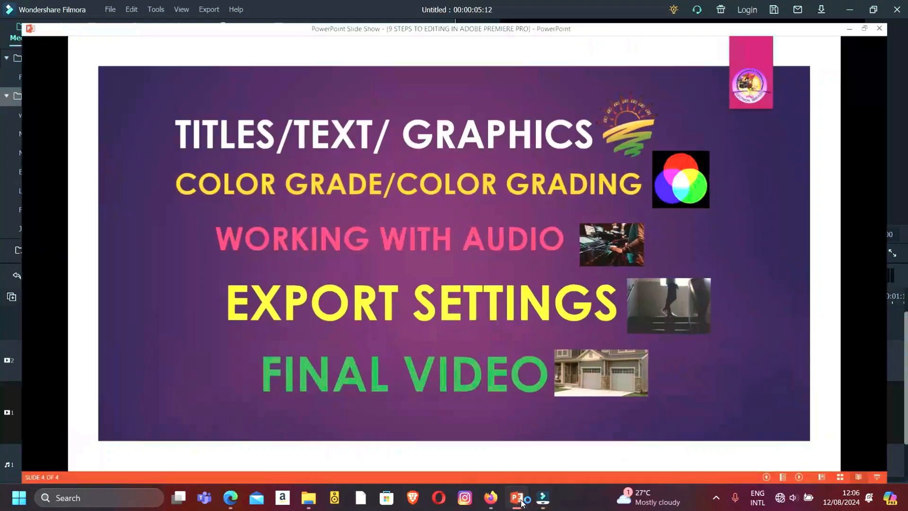
pyautogui.press('Left')
pyautogui.press('Left')
pyautogui.press('Left')
pyautogui.press('Right')
pyautogui.press('Left')
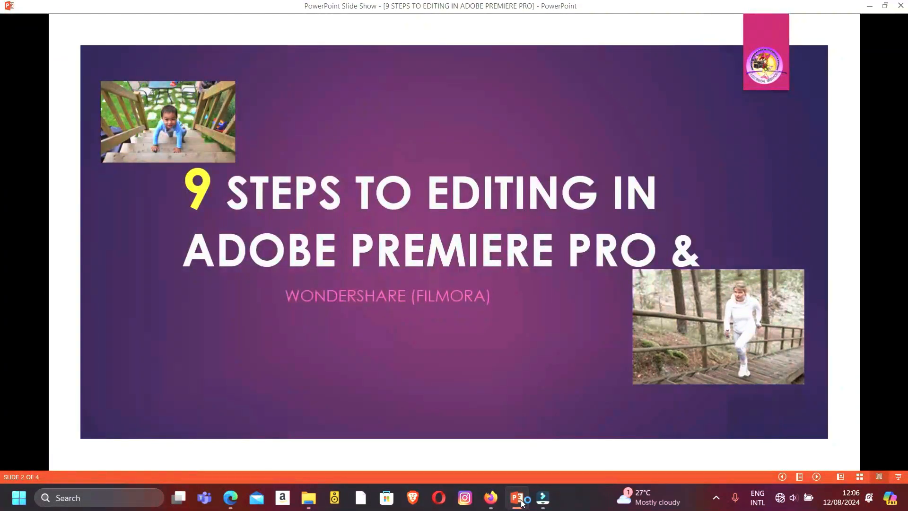
pyautogui.press('Right')
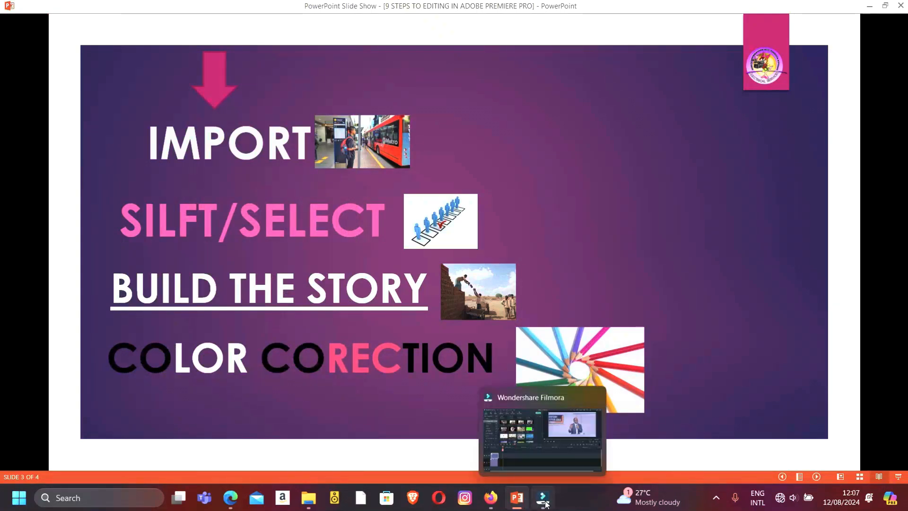
# Return to Filmora and delete the Tutorial element and the Fitness Fresh title from the timeline
pyautogui.click(541, 500)
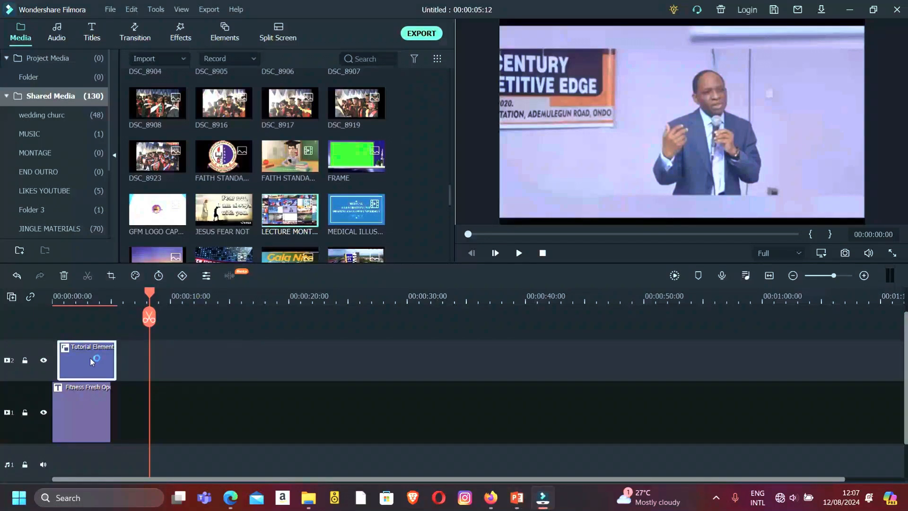
pyautogui.press('Delete')
pyautogui.click(81, 403)
pyautogui.press('Delete')
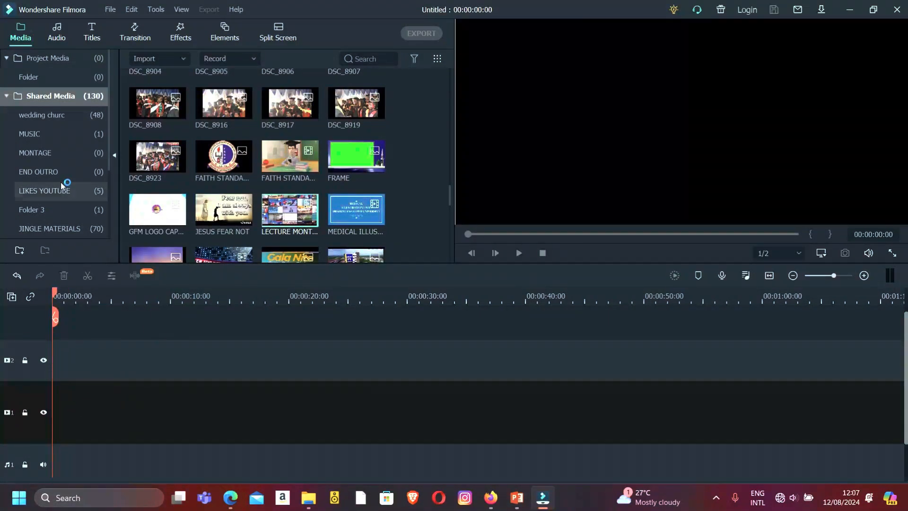
pyautogui.click(24, 58)
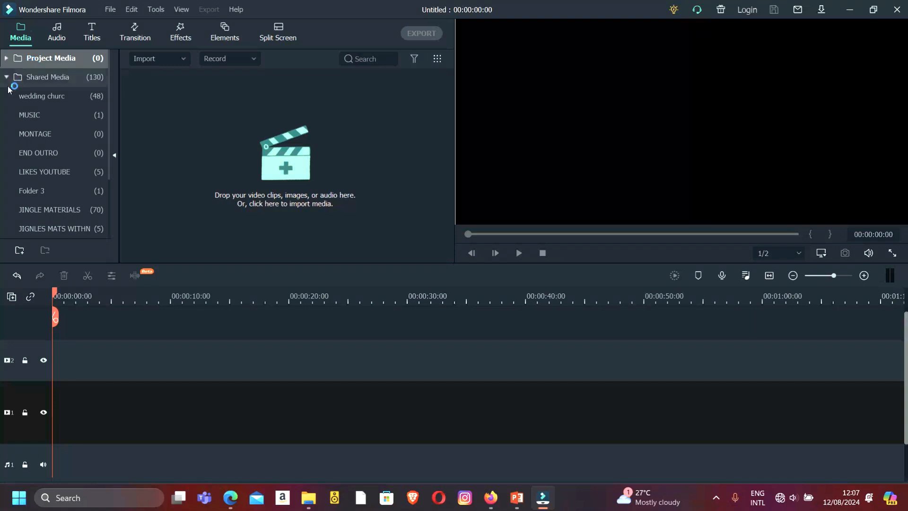
pyautogui.click(7, 58)
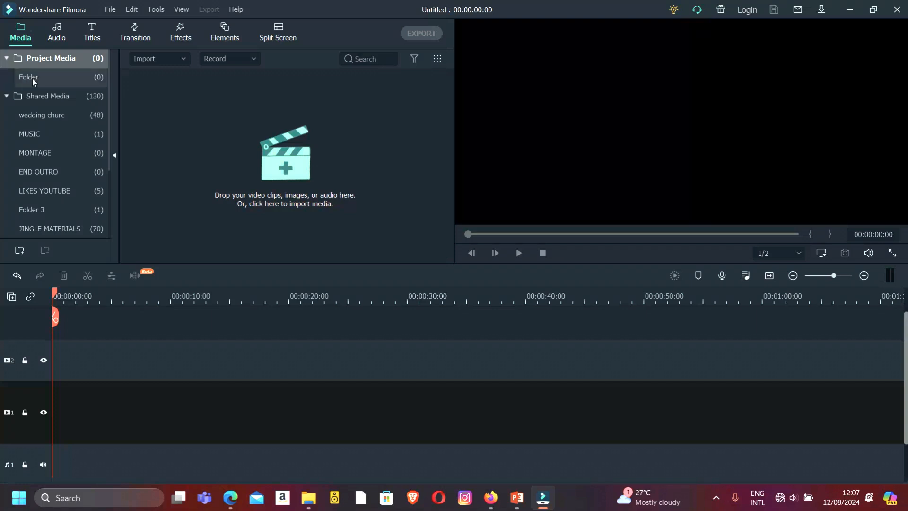
pyautogui.click(32, 79)
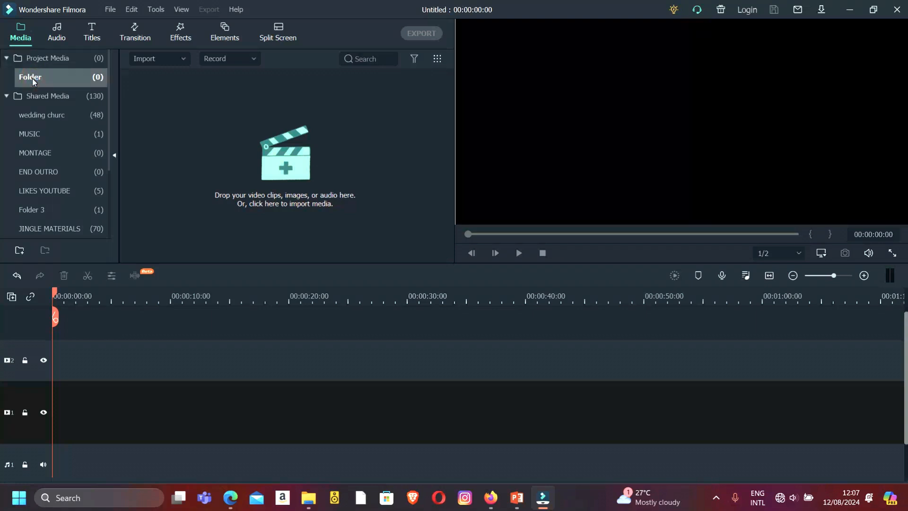
pyautogui.rightClick(32, 81)
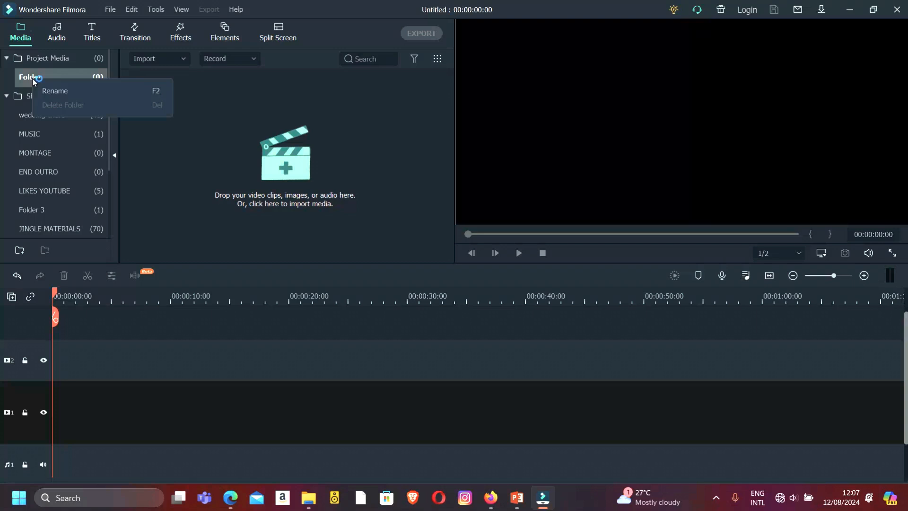
pyautogui.click(47, 92)
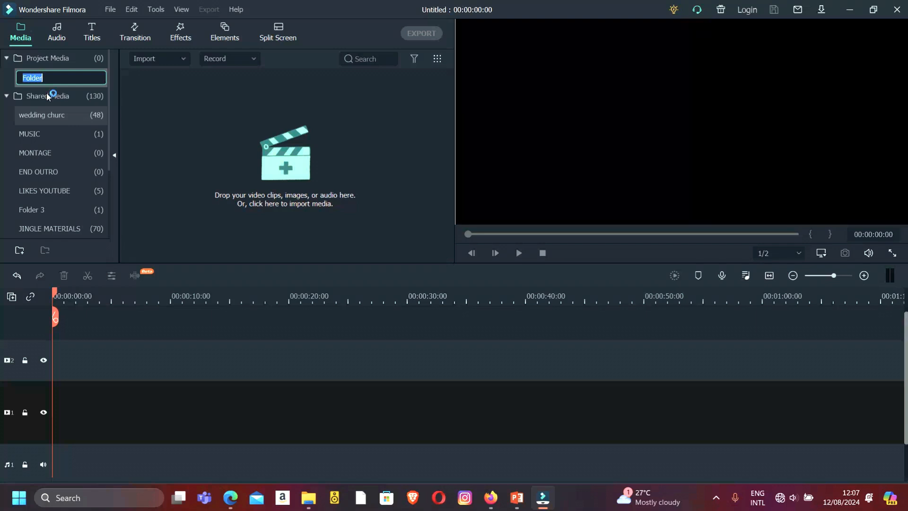
pyautogui.click(16, 60)
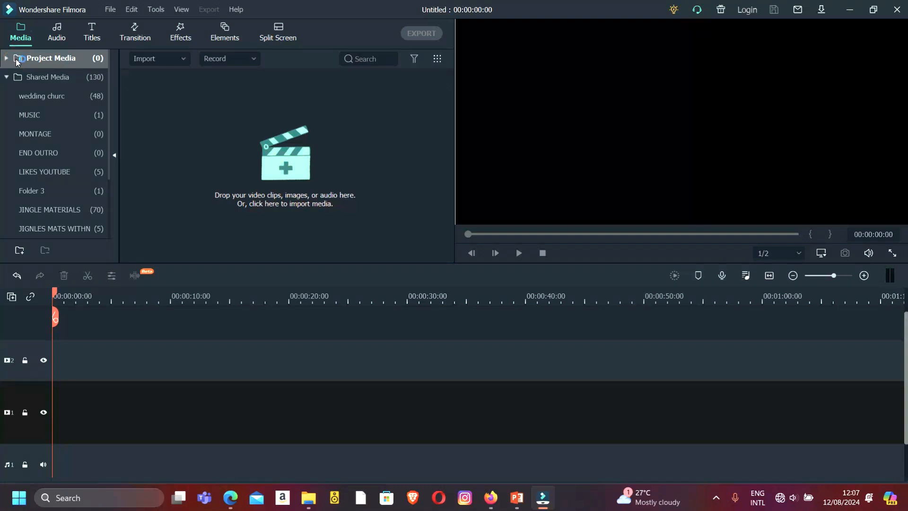
pyautogui.click(9, 61)
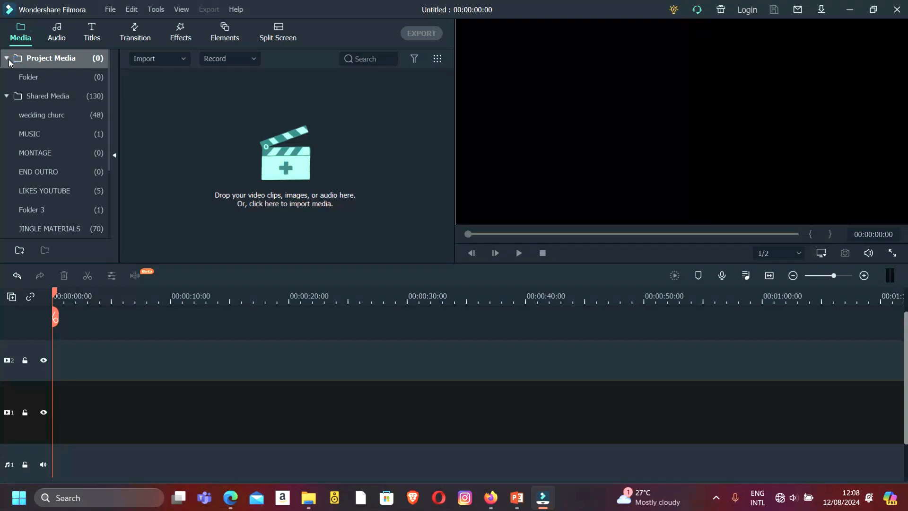
# Rename the folder under Project Media with a name beginning with "opening speech of"
pyautogui.click(26, 79)
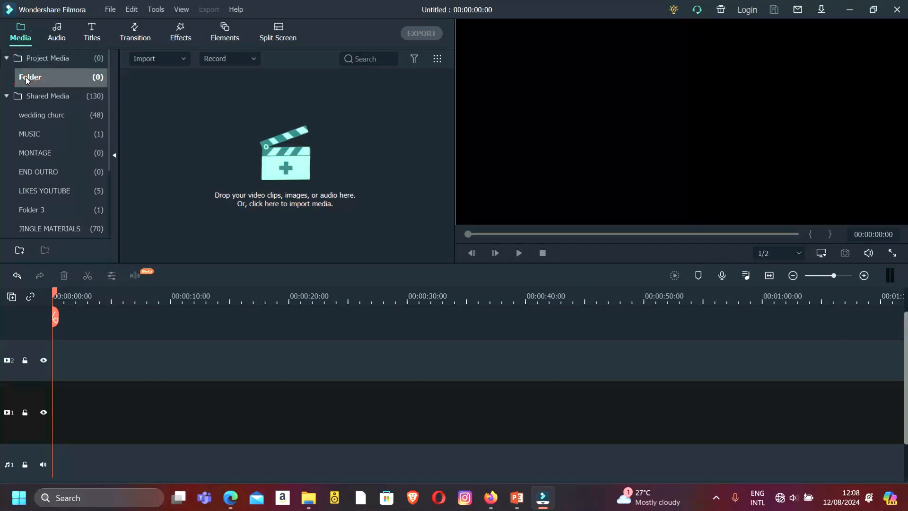
pyautogui.click(27, 78)
pyautogui.rightClick(26, 77)
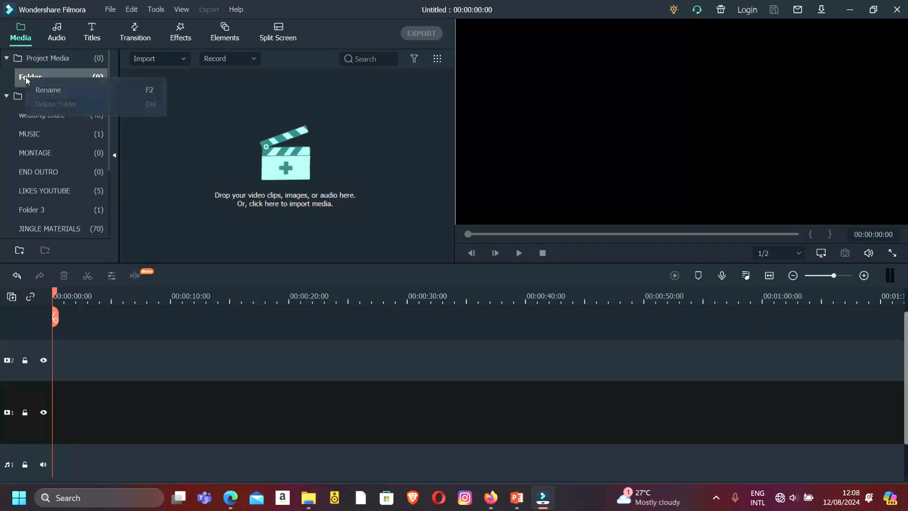
pyautogui.click(55, 89)
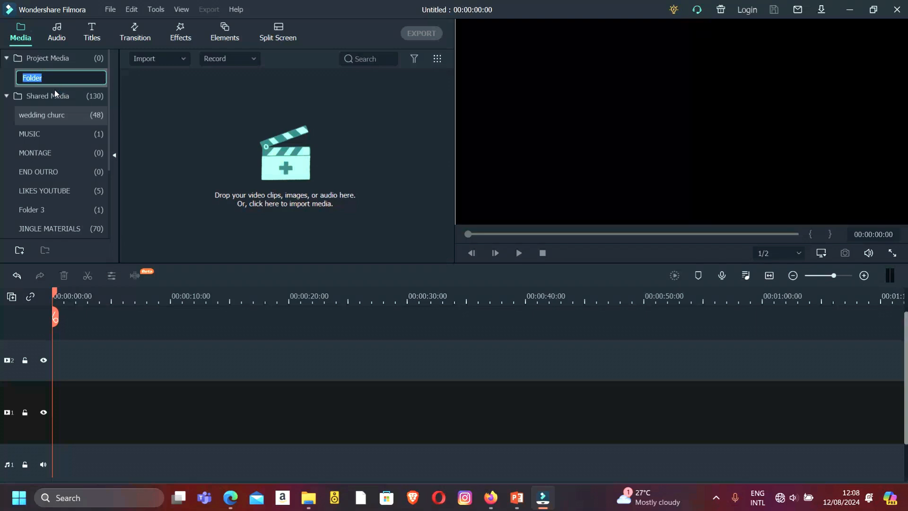
pyautogui.write('op')
pyautogui.write('DS')
pyautogui.click(9, 78)
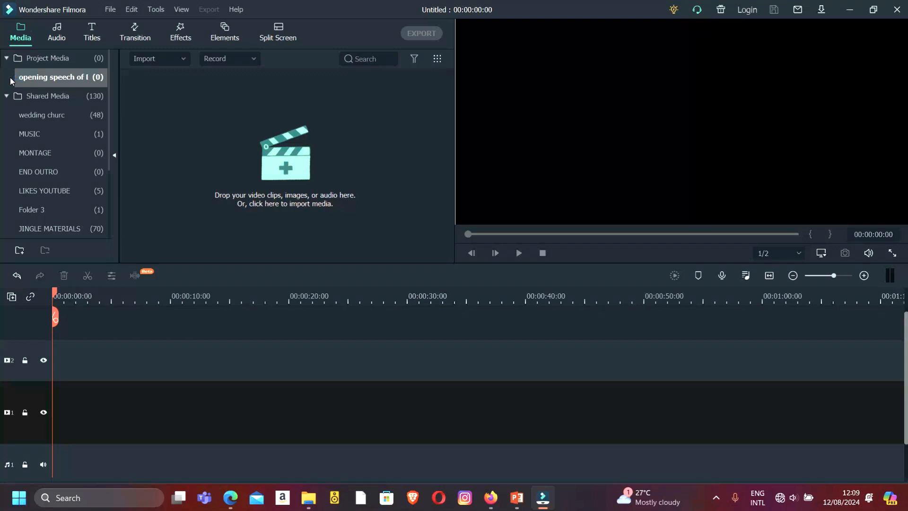
# Import the six VID_20240812 video clips into the opening speech folder of the project media
pyautogui.click(181, 117)
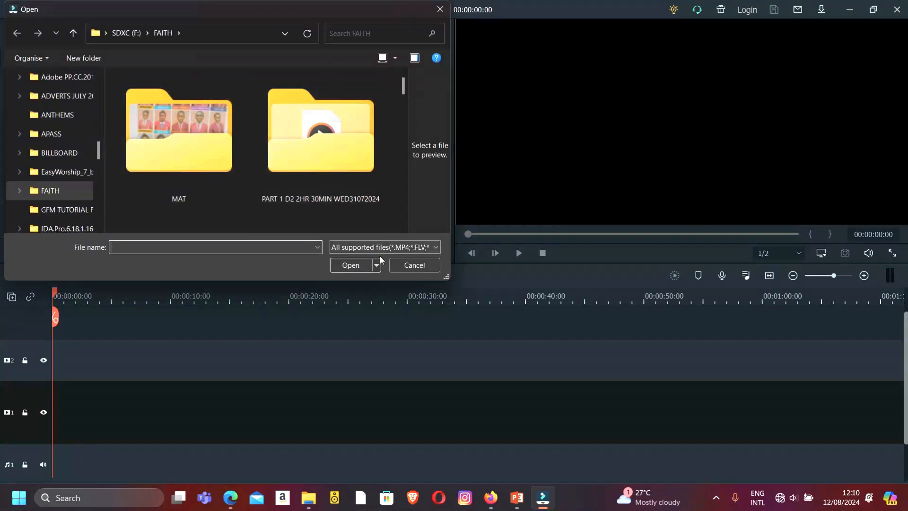
pyautogui.click(401, 265)
pyautogui.click(56, 83)
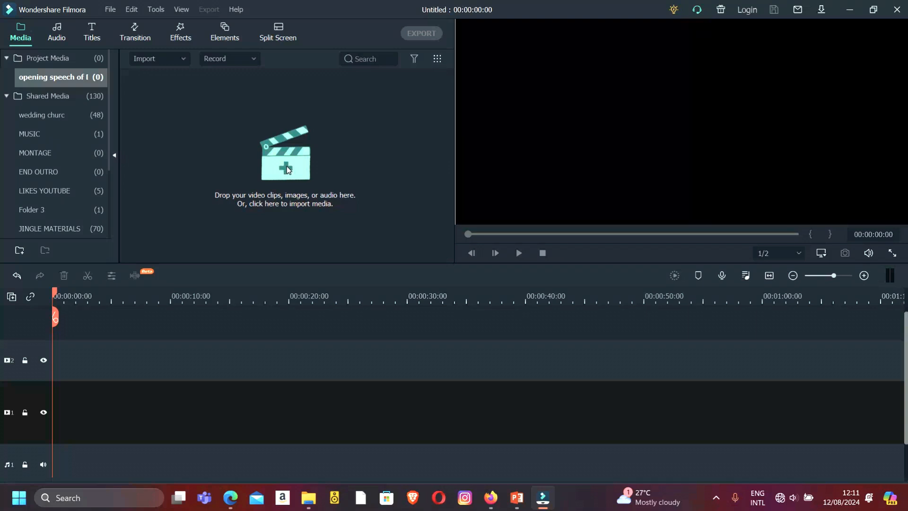
pyautogui.click(287, 166)
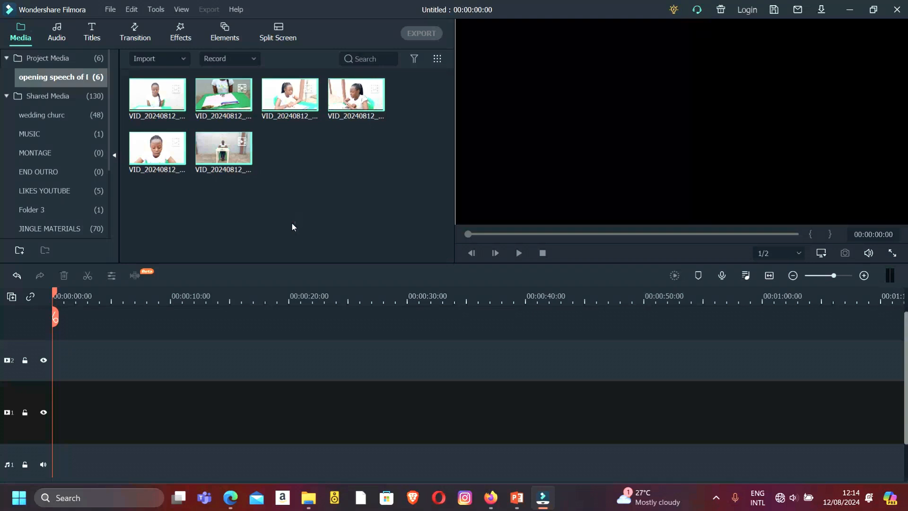
# Switch back to the PowerPoint slide show listing the editing stages
pyautogui.click(517, 497)
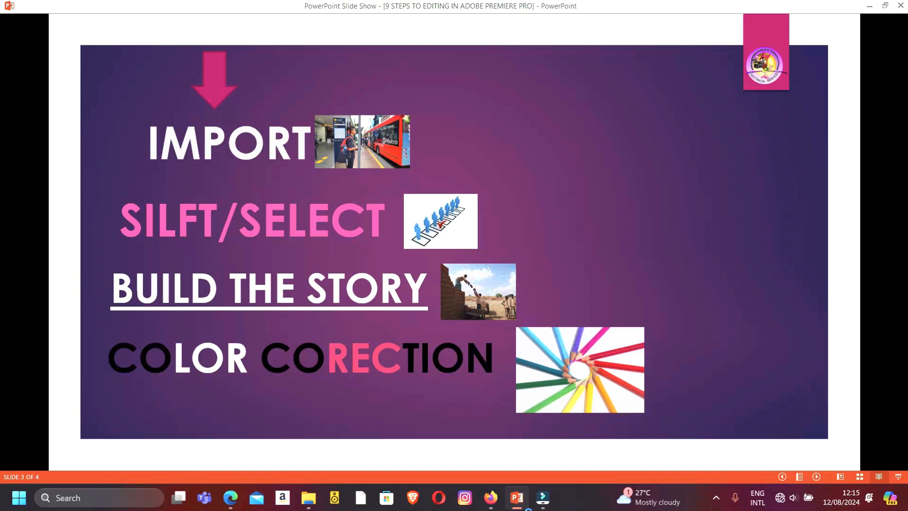
# Return to Filmora and add clip VID_20240812_100305 to video track 1, matching the project settings to the media at 1920 x 1080 30fps
pyautogui.click(540, 503)
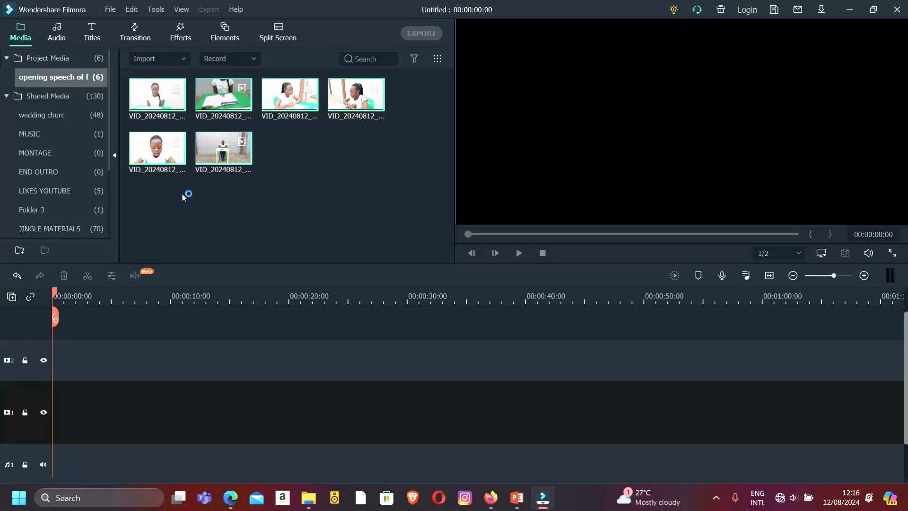
pyautogui.click(277, 195)
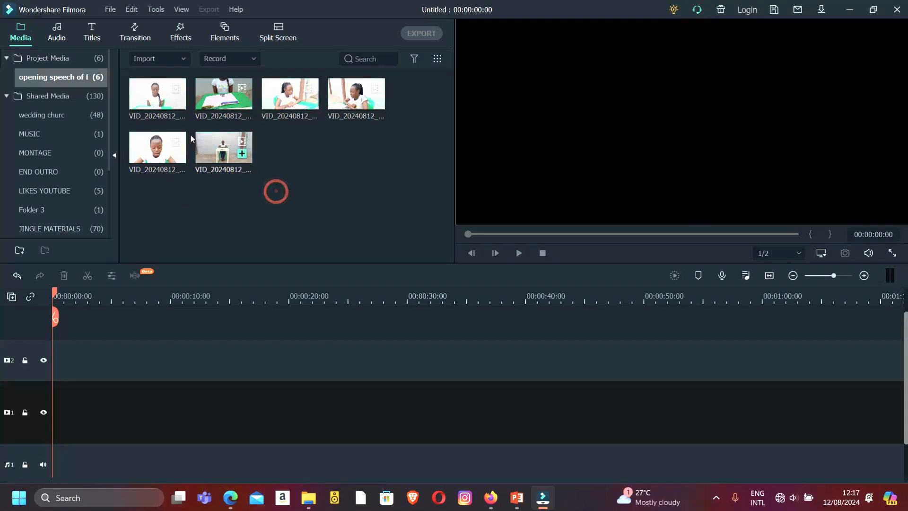
pyautogui.click(157, 100)
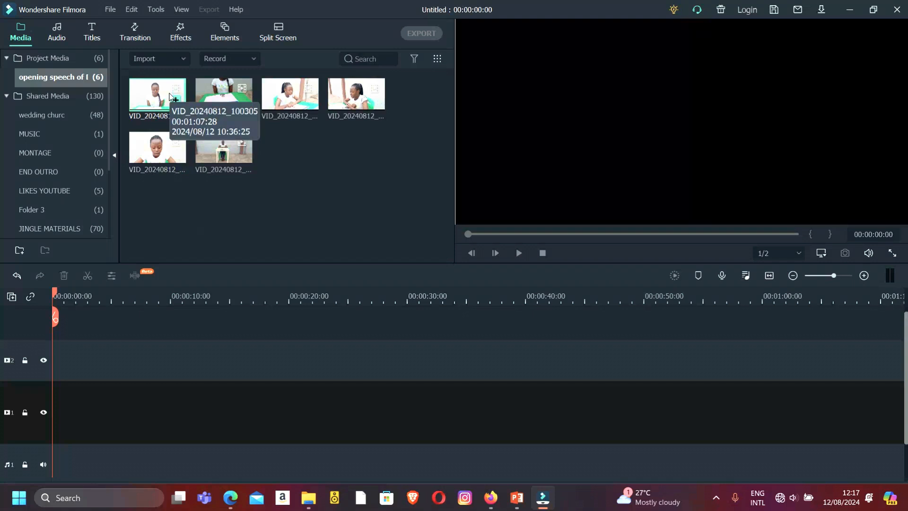
pyautogui.moveTo(150, 194); pyautogui.dragTo(379, 96)
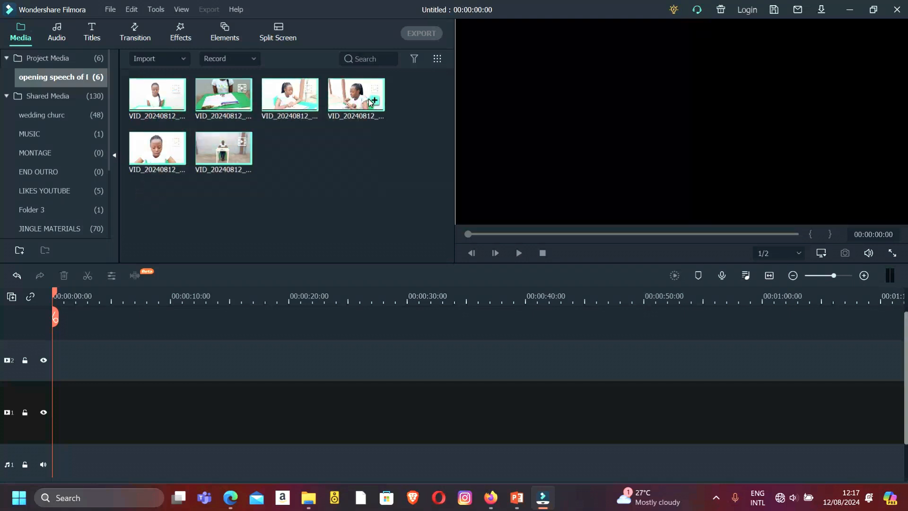
pyautogui.click(278, 178)
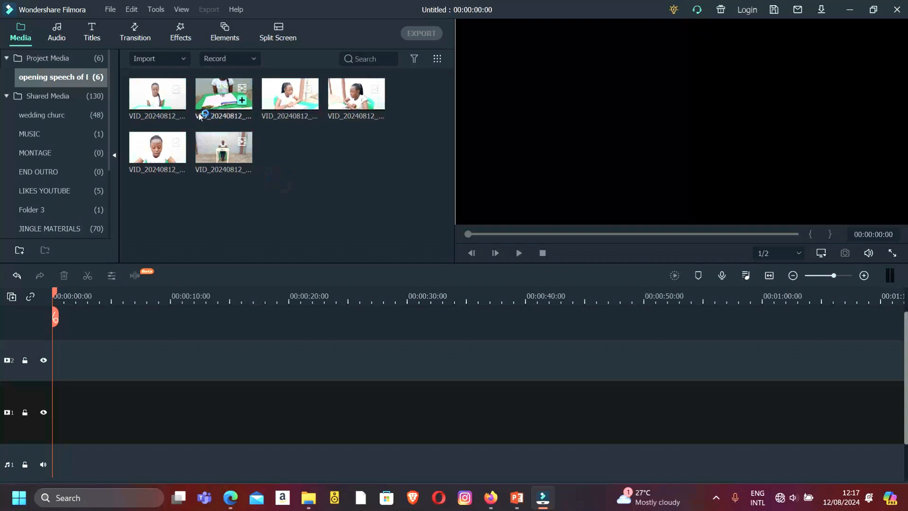
pyautogui.click(176, 100)
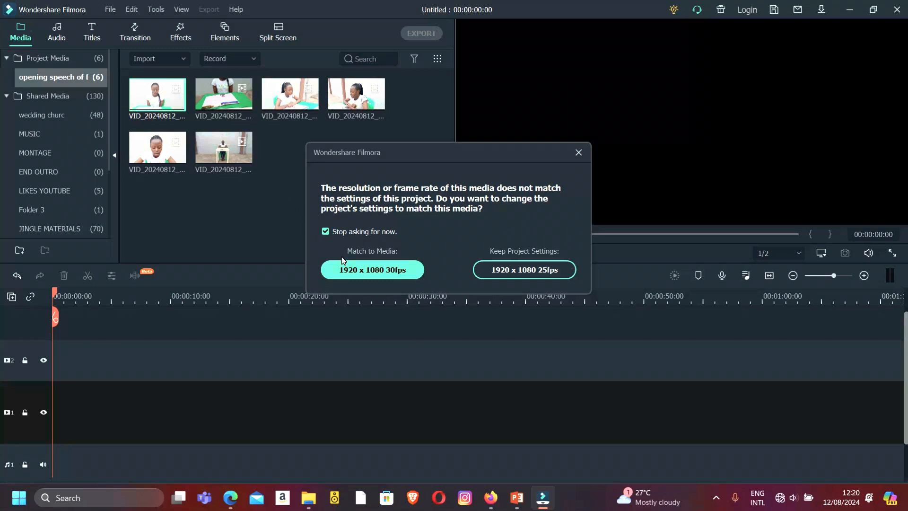
pyautogui.click(364, 270)
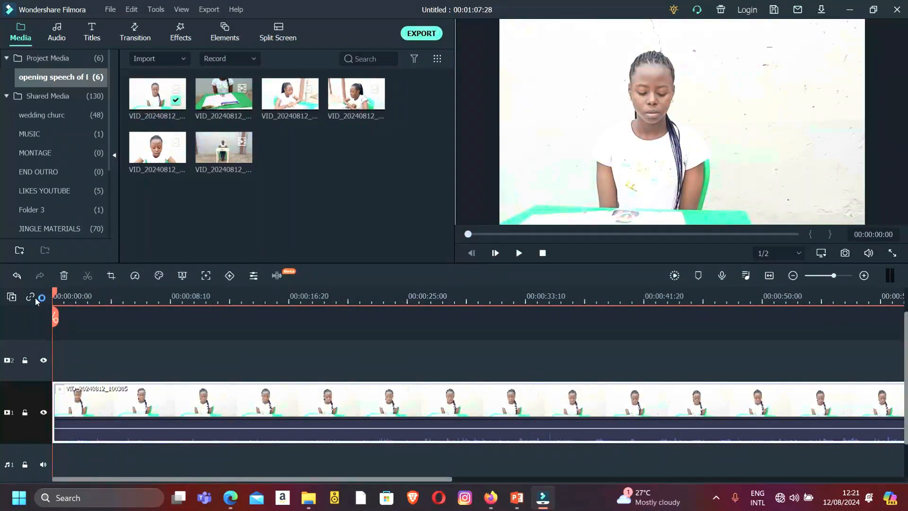
# Preview the other five video clips in the opening speech folder one after another
pyautogui.doubleClick(220, 93)
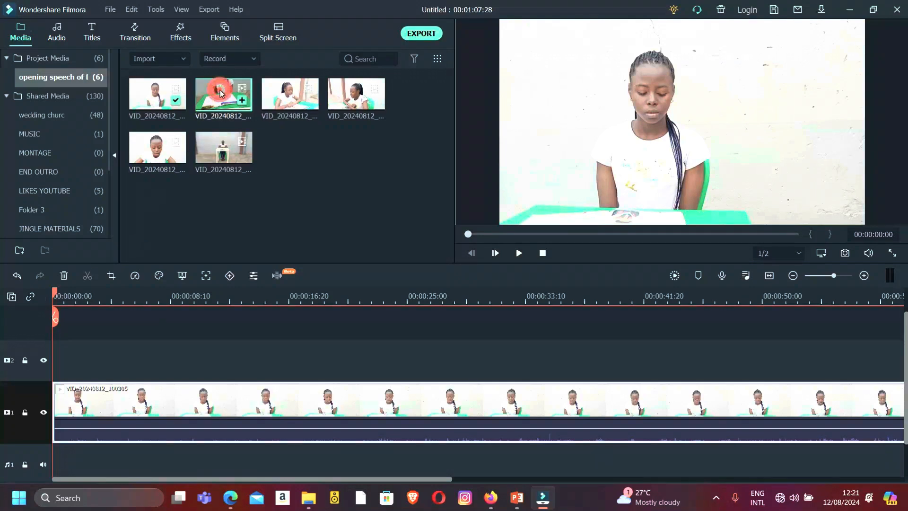
pyautogui.doubleClick(296, 98)
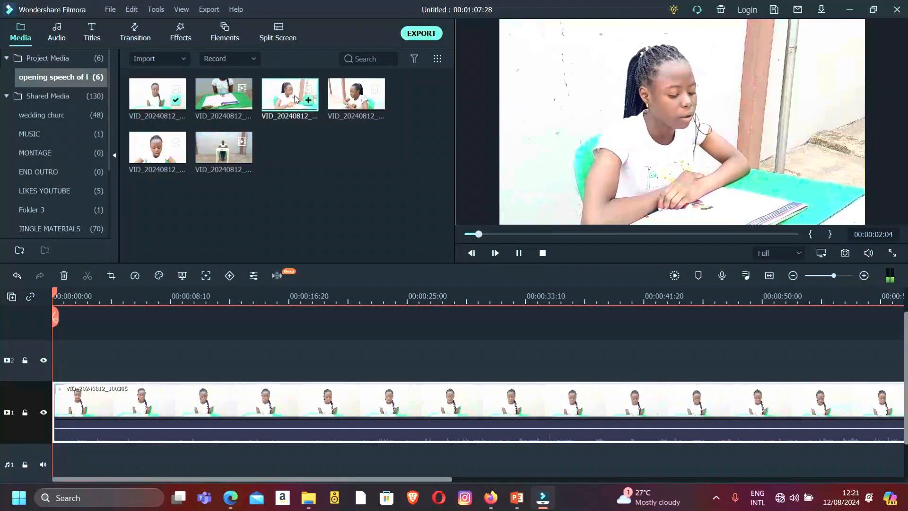
pyautogui.doubleClick(359, 94)
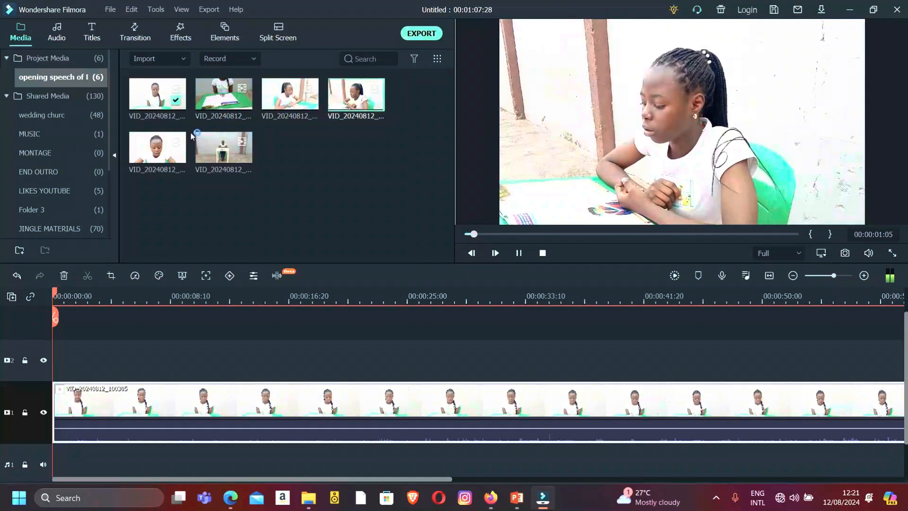
pyautogui.doubleClick(165, 150)
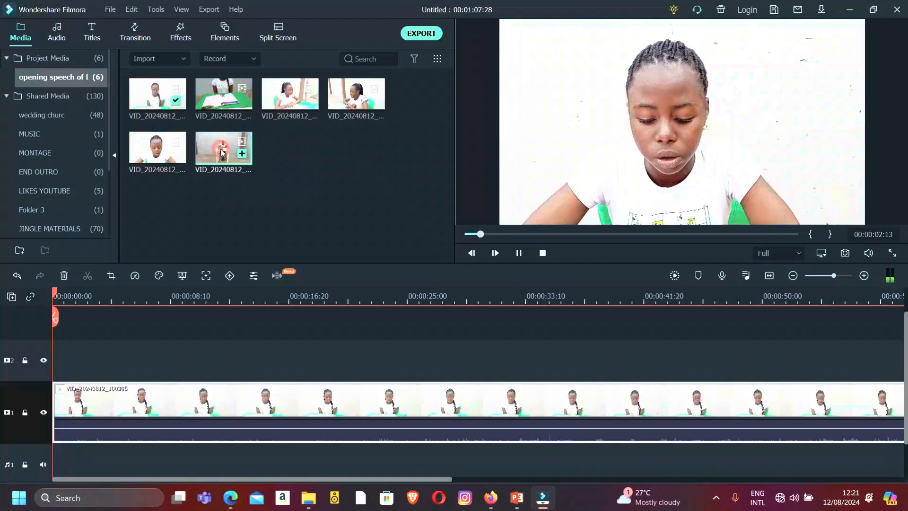
pyautogui.doubleClick(222, 153)
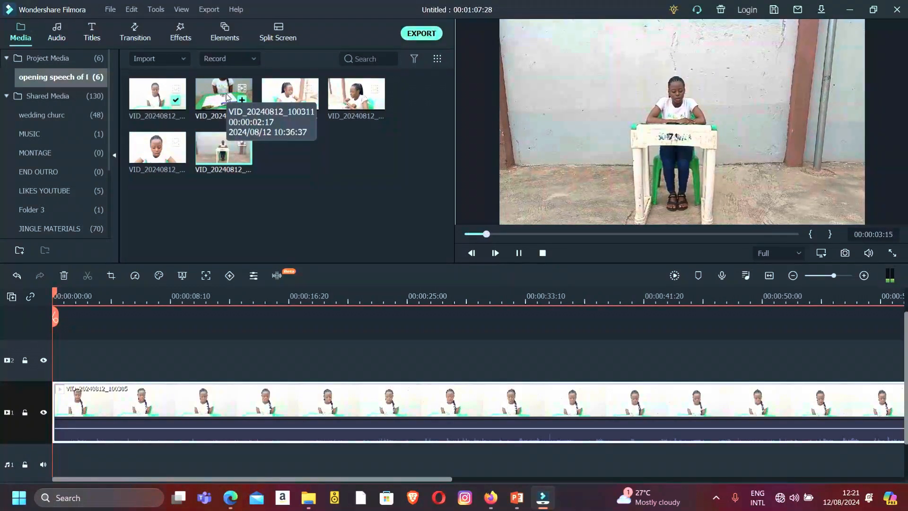
# Stop the preview and delete the clip VID_20240812_100311 from the opening speech folder
pyautogui.click(226, 93)
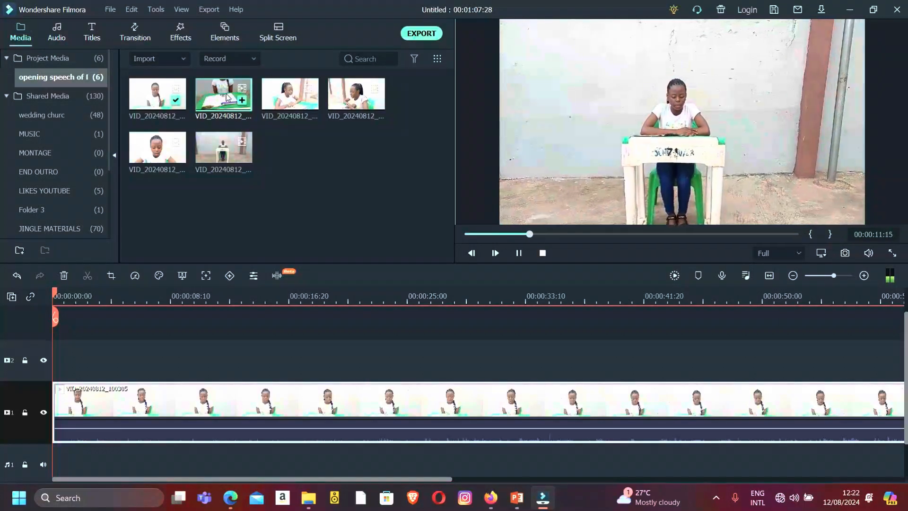
pyautogui.press('space')
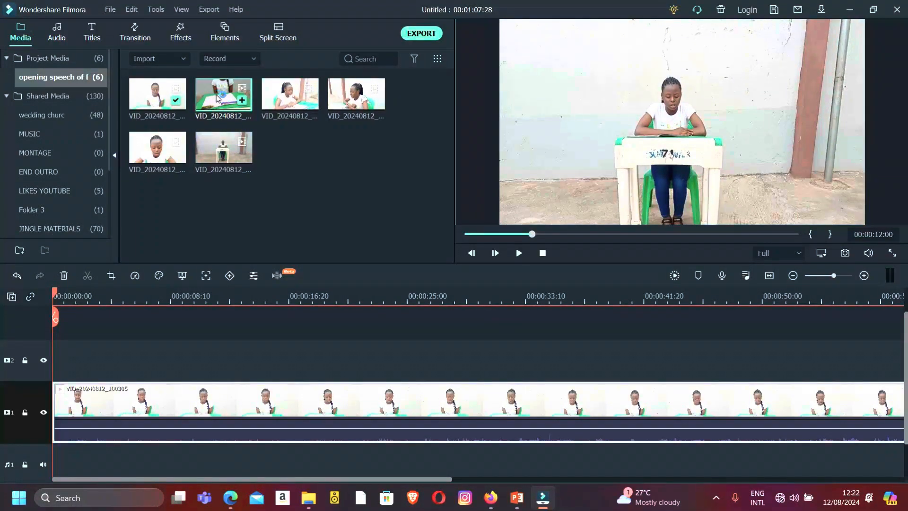
pyautogui.press('Delete')
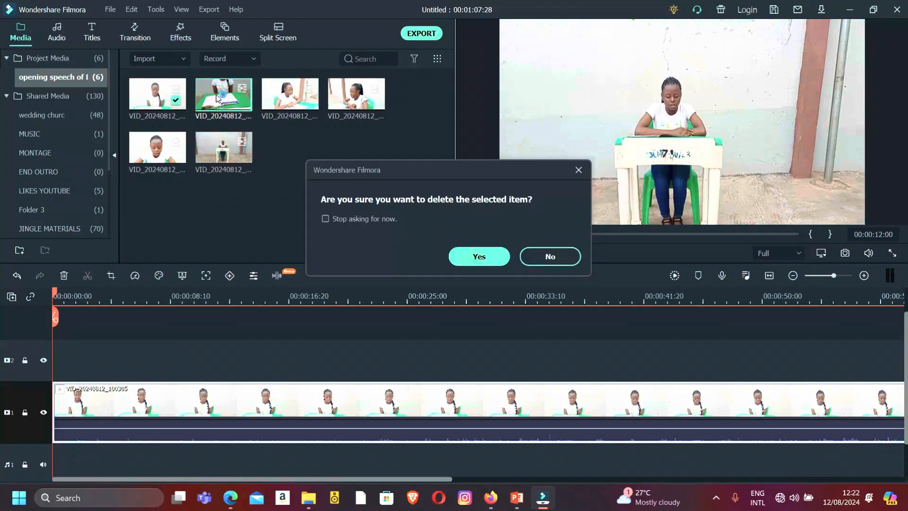
pyautogui.click(471, 257)
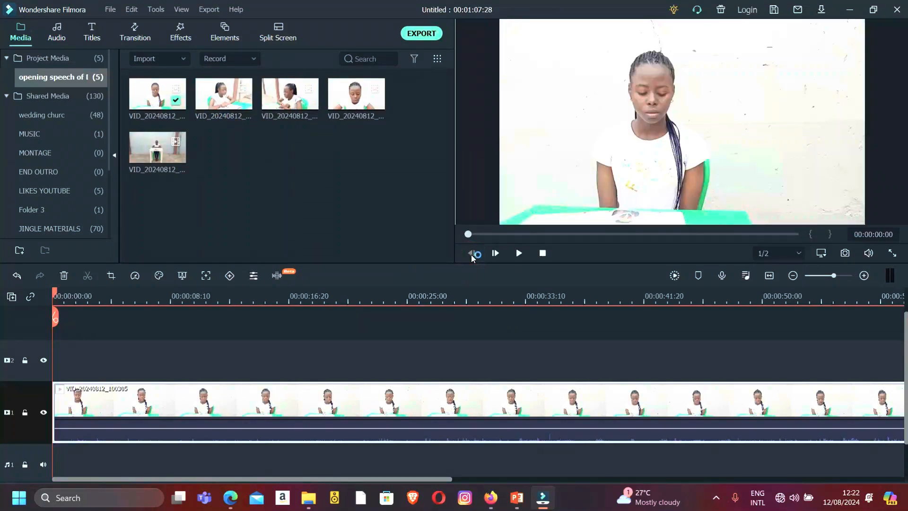
# Play the timeline clip from its start and pause the playhead at 00:00:02:12
pyautogui.press('space')
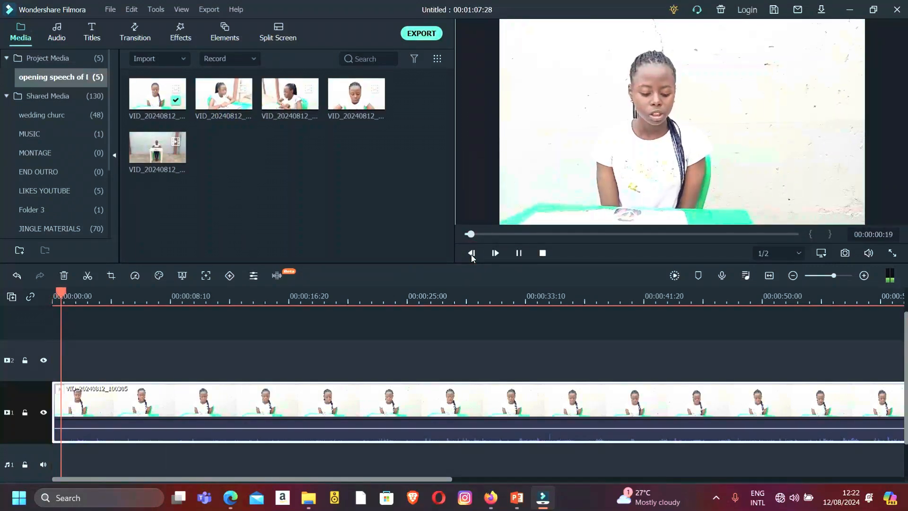
pyautogui.press('space')
pyautogui.press('space')
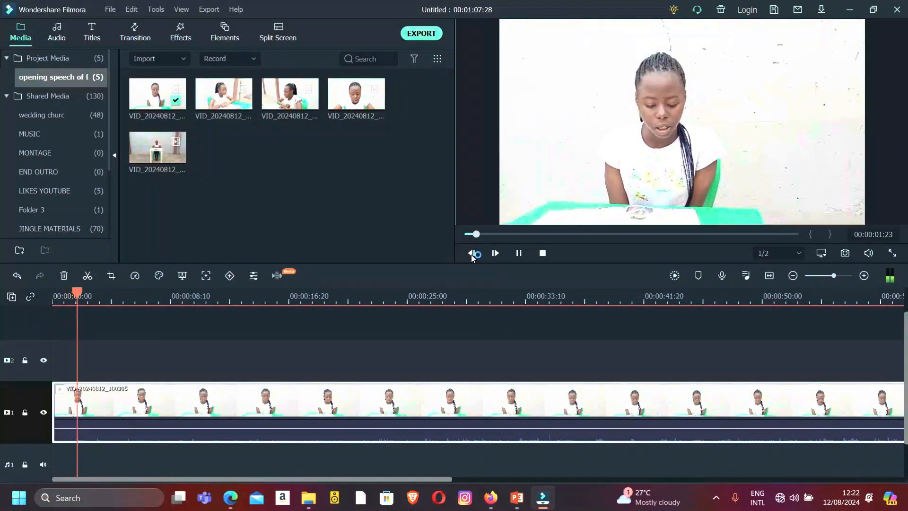
pyautogui.press('space')
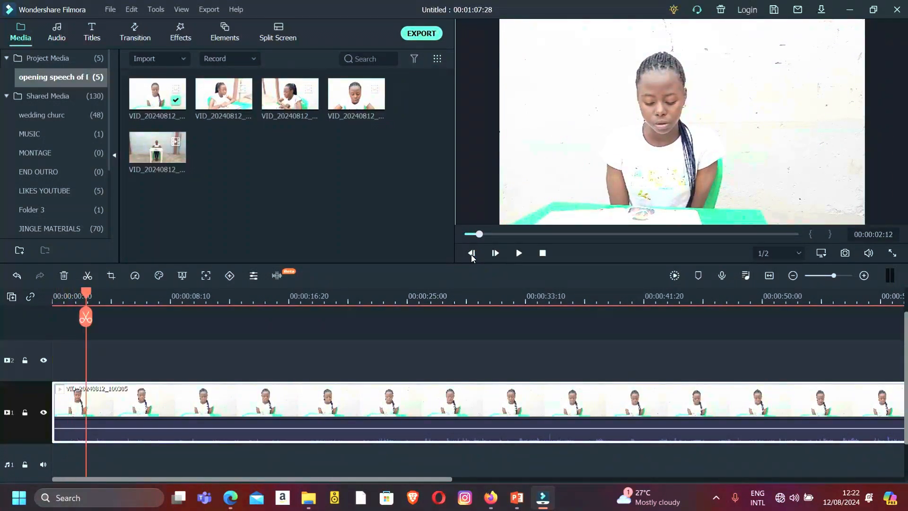
# Show the safe zones over the preview picture
pyautogui.click(845, 254)
pyautogui.click(825, 255)
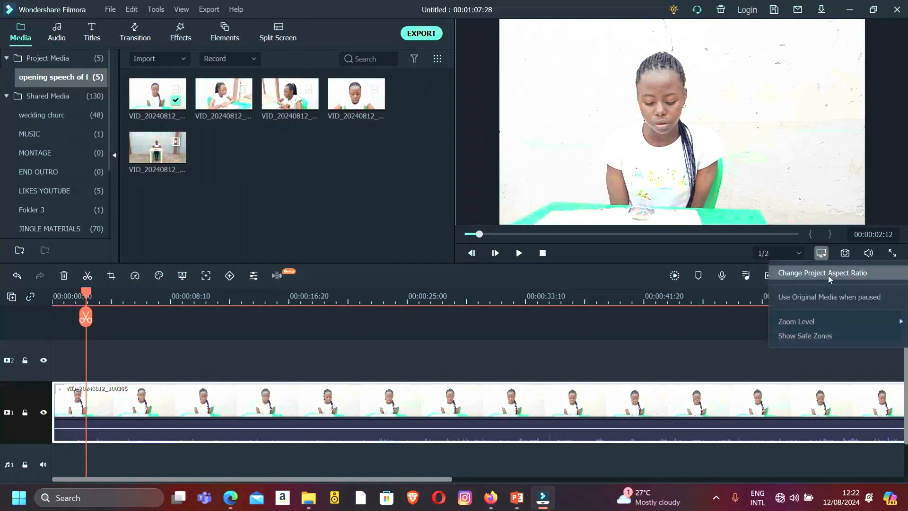
pyautogui.click(840, 327)
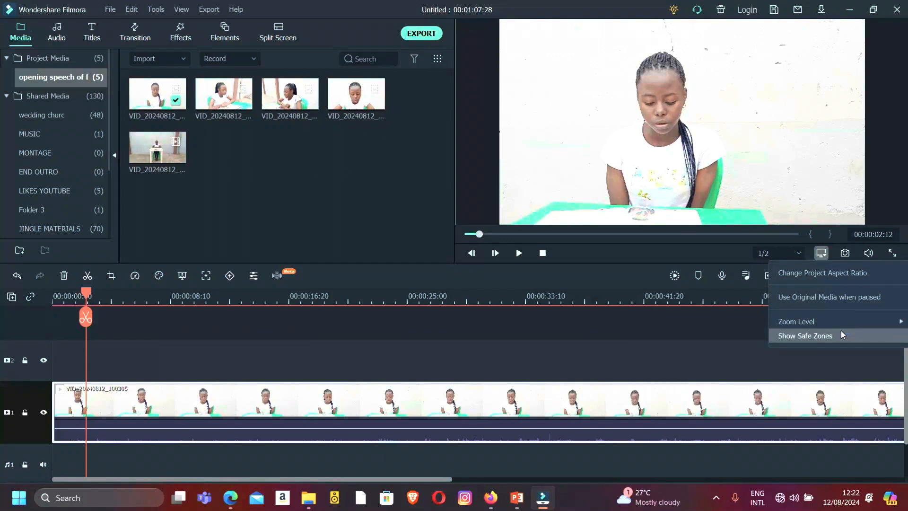
pyautogui.click(841, 334)
pyautogui.click(841, 333)
pyautogui.click(841, 333)
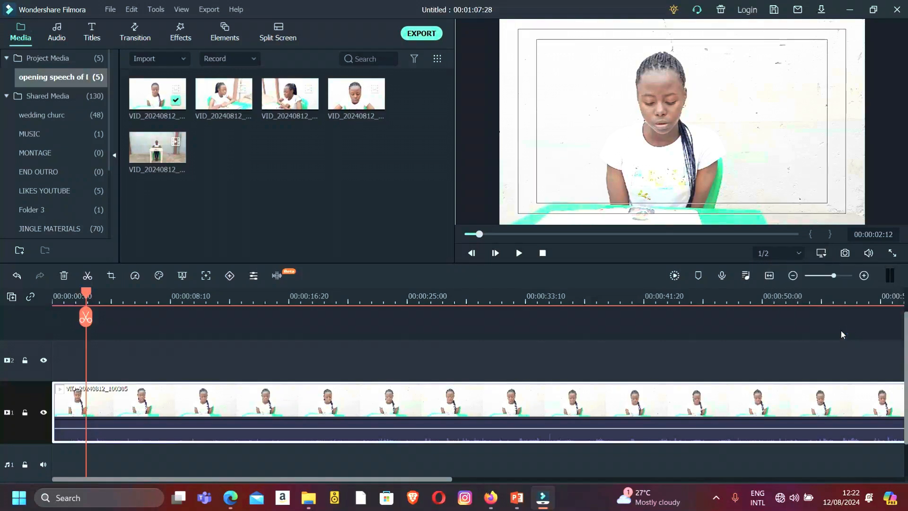
pyautogui.click(841, 334)
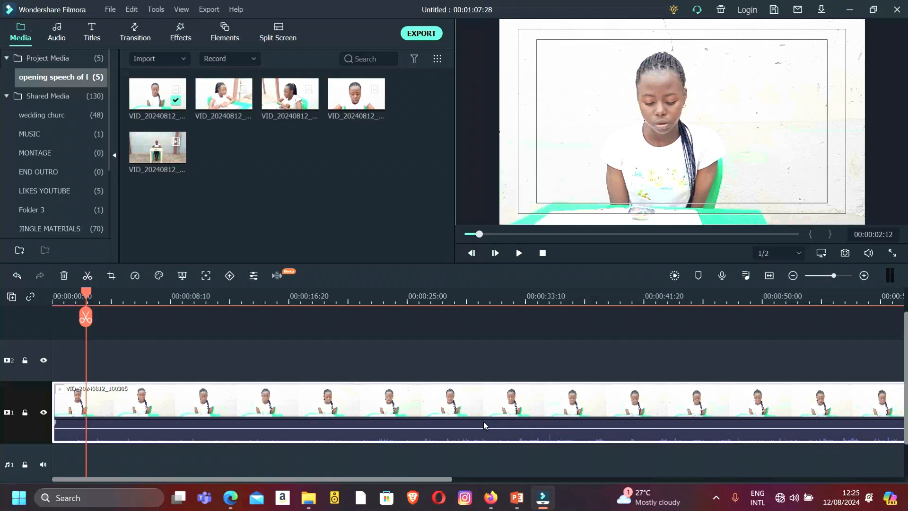
# Split the timeline clip at the playhead, select its short first piece and take a snapshot of the current frame
pyautogui.hotkey('ctrl', 'b')
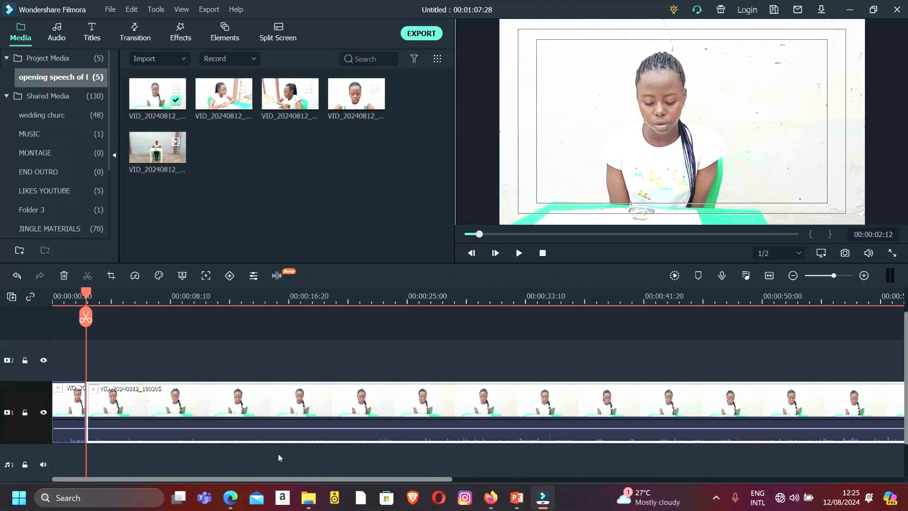
pyautogui.click(69, 403)
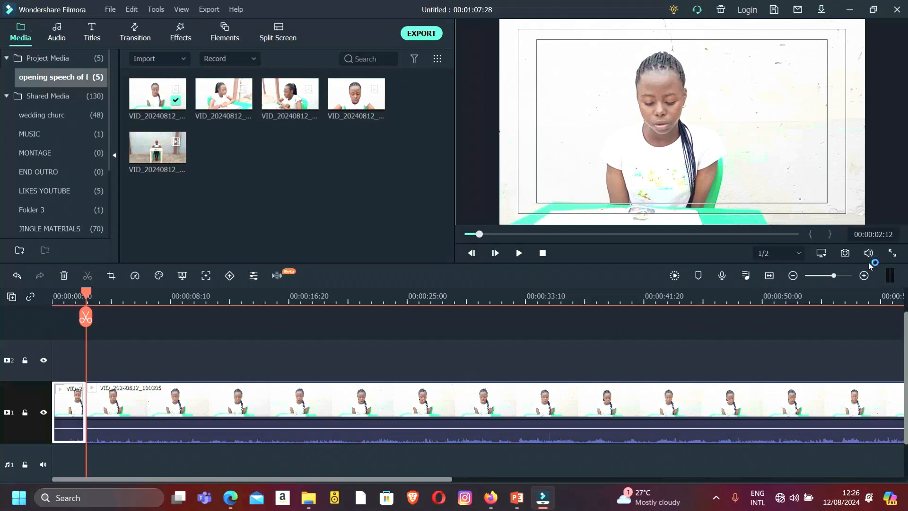
pyautogui.click(846, 253)
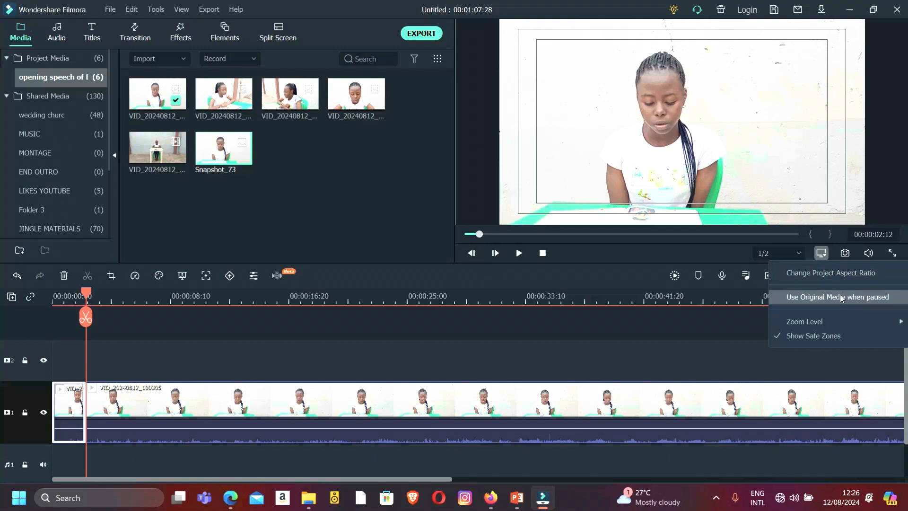
# Examine the preview's zoom levels, display options and playback quality choices, playing the timeline briefly up to 00:00:06:20
pyautogui.click(830, 323)
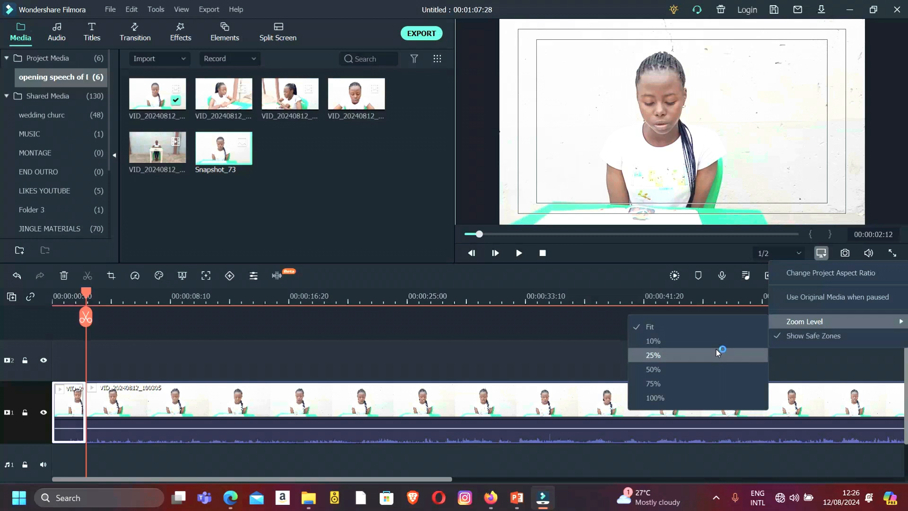
pyautogui.click(654, 312)
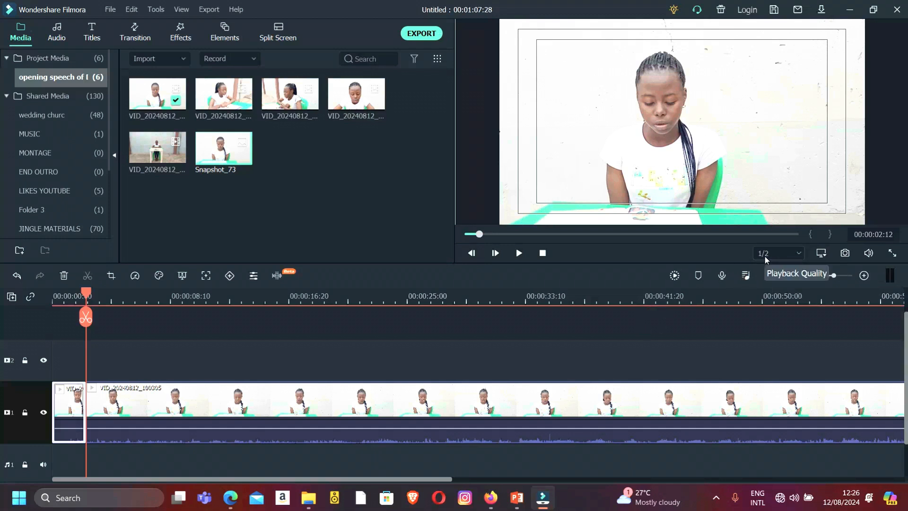
pyautogui.click(801, 256)
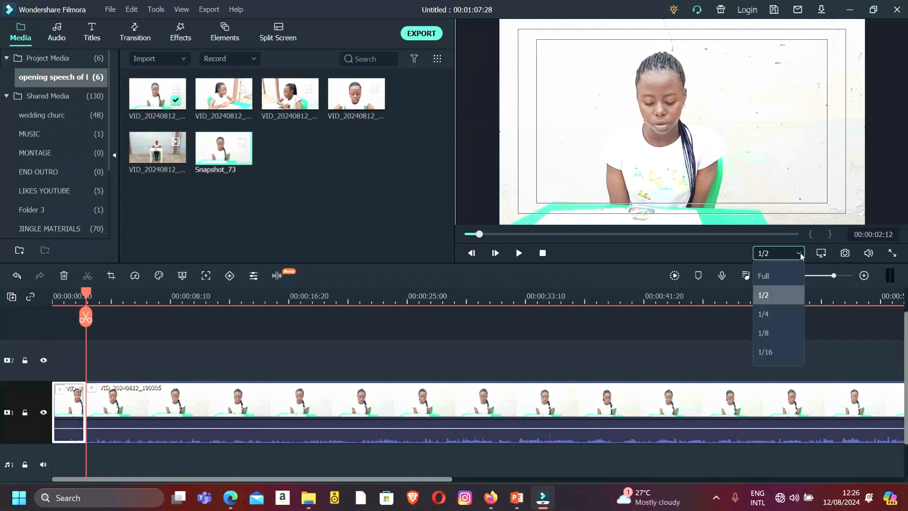
pyautogui.click(821, 253)
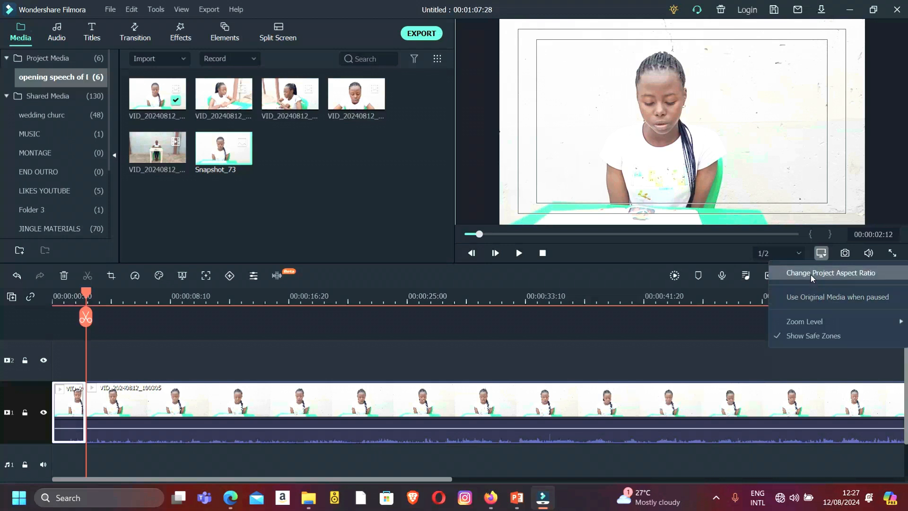
pyautogui.click(752, 247)
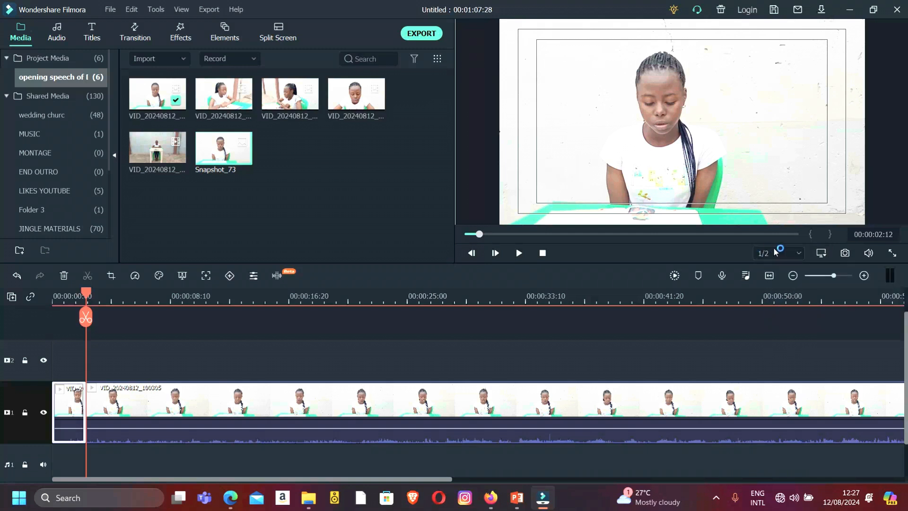
pyautogui.press('space')
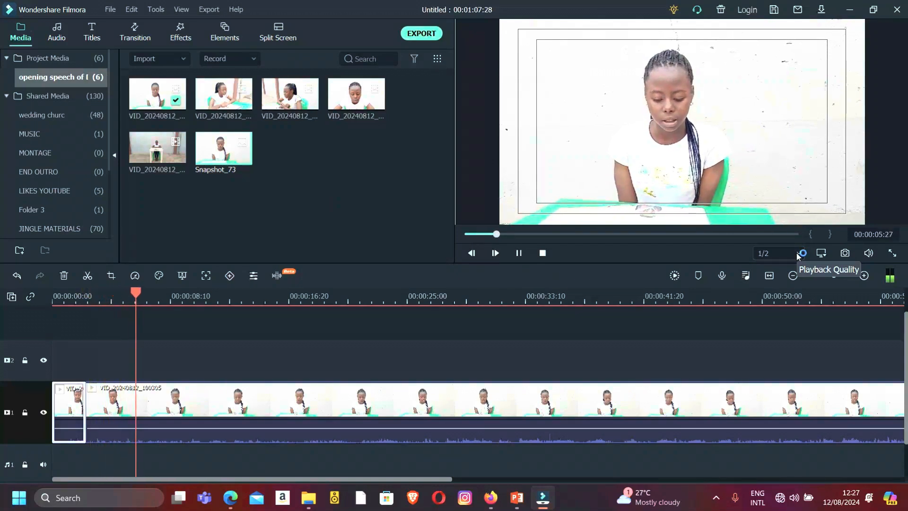
pyautogui.press('space')
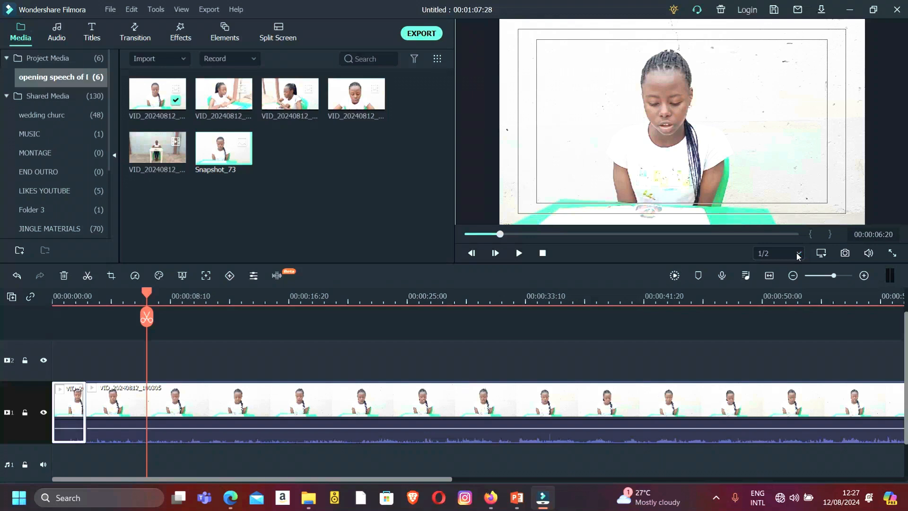
pyautogui.click(798, 255)
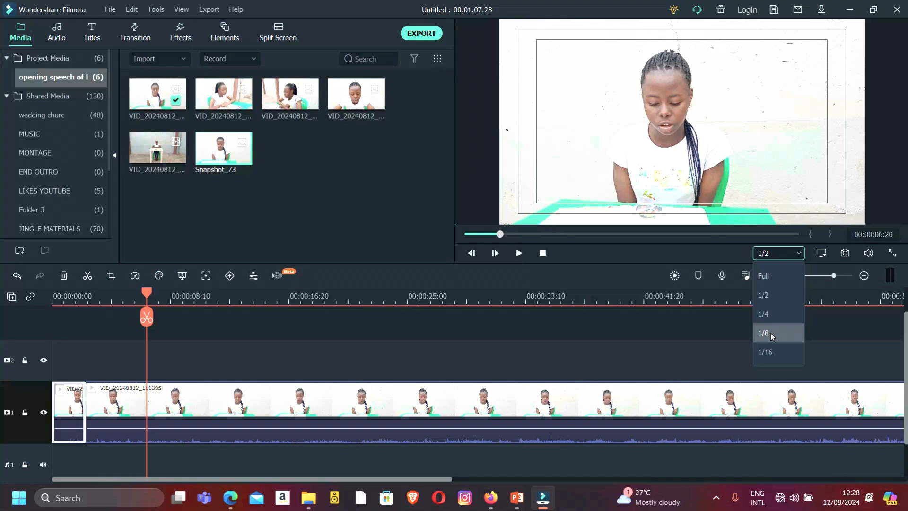
pyautogui.click(427, 299)
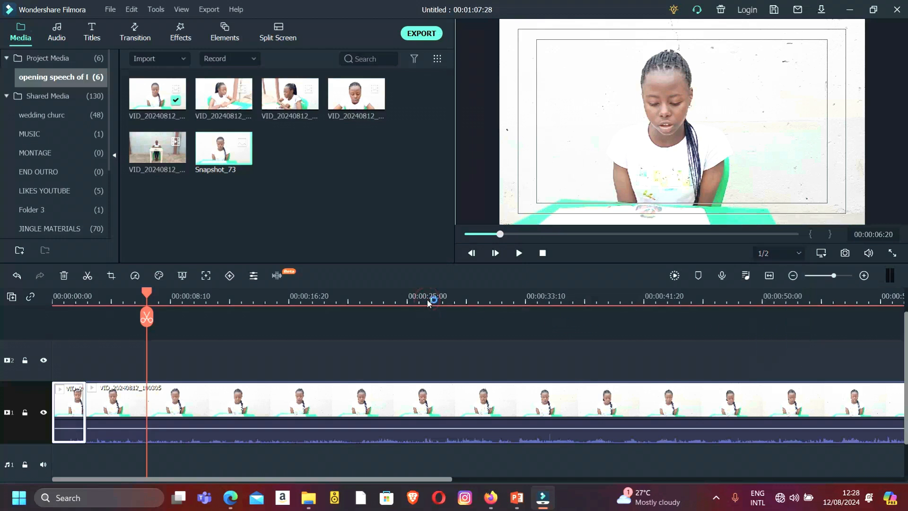